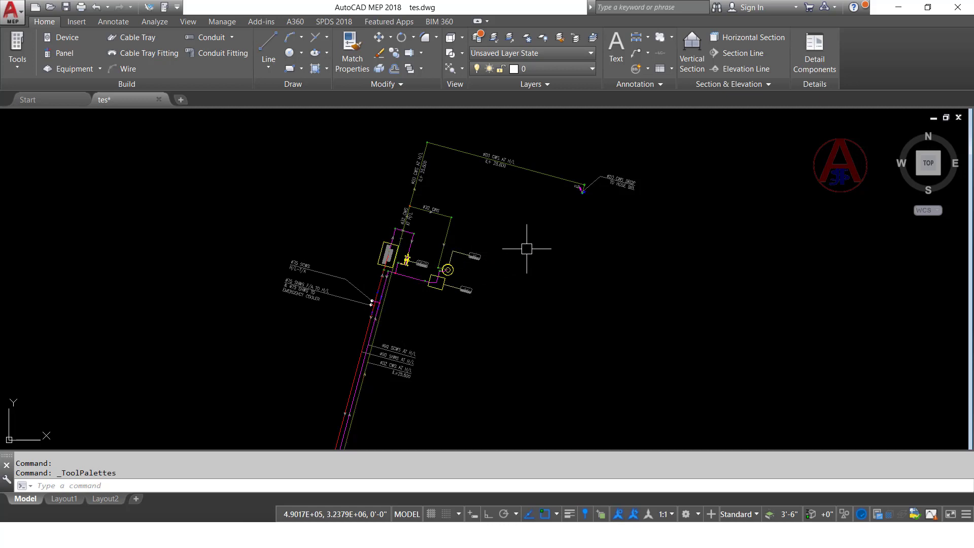
- Close AutoCAD MEP 2018, discarding the unsaved changes to tes.dwg
{"action": "left_click", "coordinate": [957, 7]}
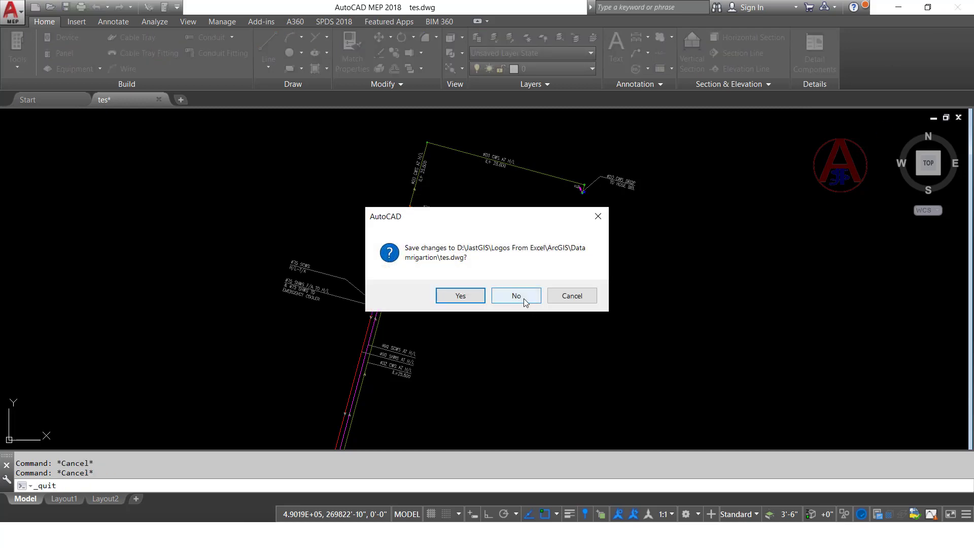
{"action": "left_click", "coordinate": [524, 298]}
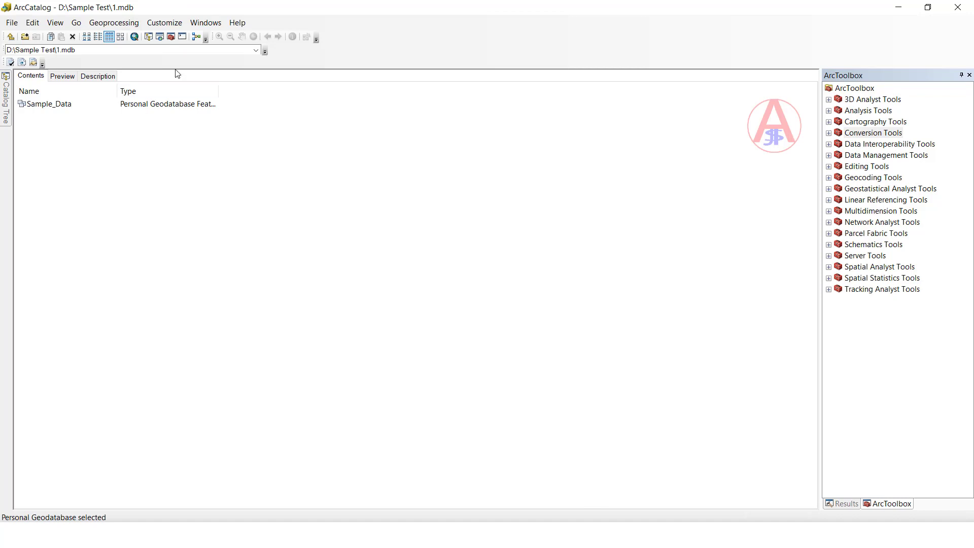
- Launch CAD to Geodatabase from ArcToolbox's Conversion Tools > To Geodatabase toolset
{"action": "left_click", "coordinate": [857, 134]}
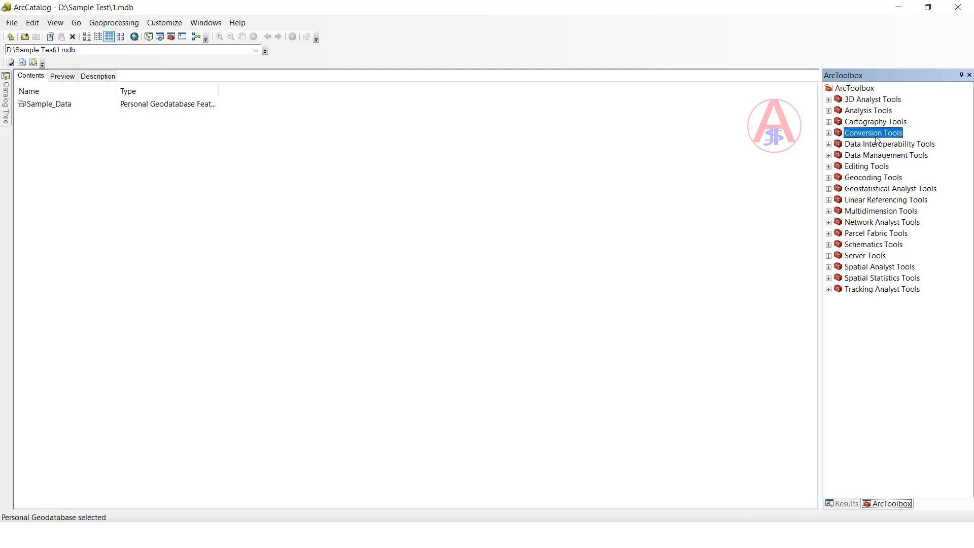
{"action": "left_click", "coordinate": [828, 133]}
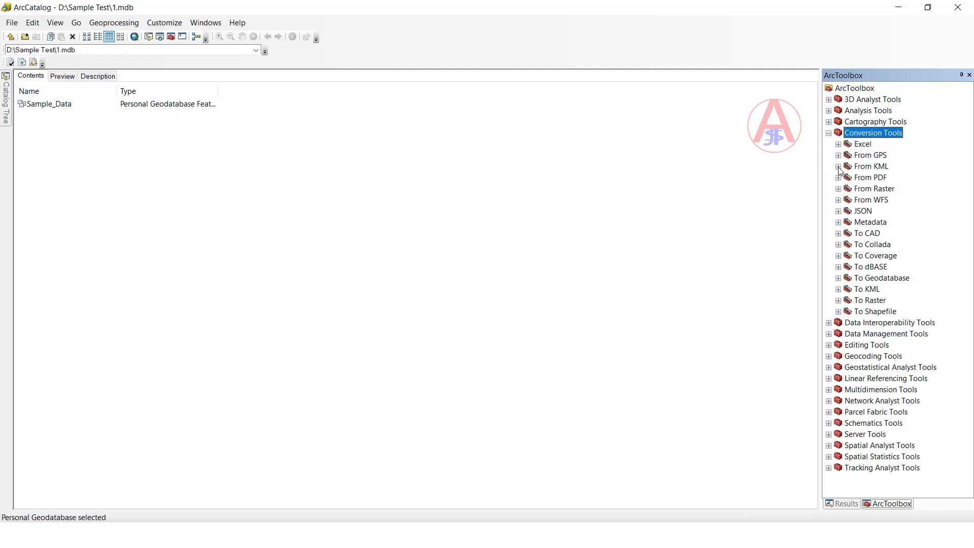
{"action": "left_click", "coordinate": [840, 279]}
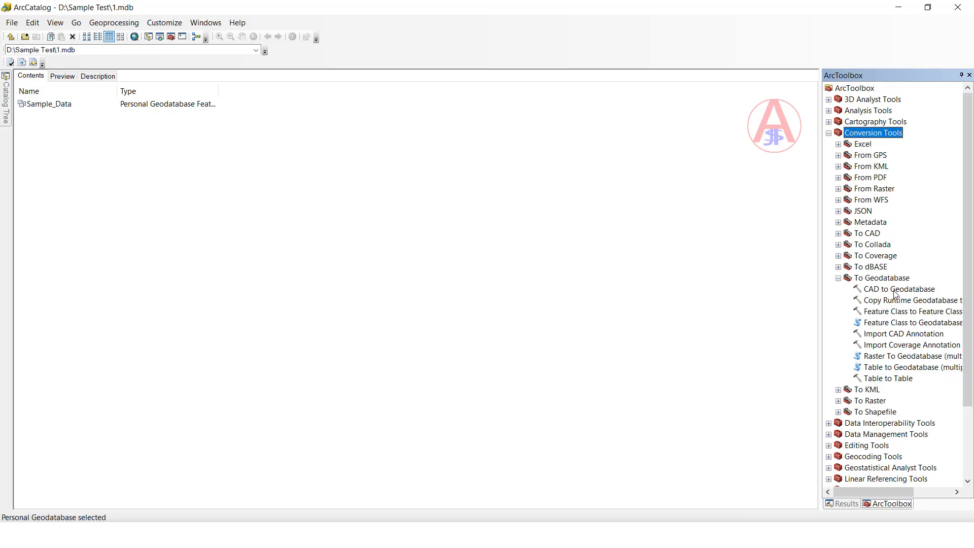
{"action": "double_click", "coordinate": [895, 290]}
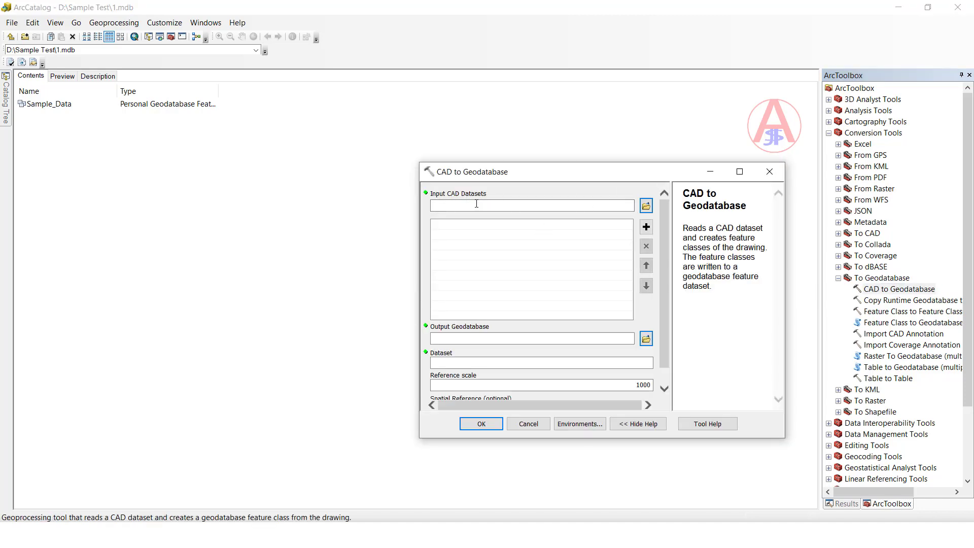
- Set the conversion input to the Tools\CAD To GIS.dwg drawing
{"action": "left_click", "coordinate": [646, 210]}
{"action": "left_click", "coordinate": [675, 329]}
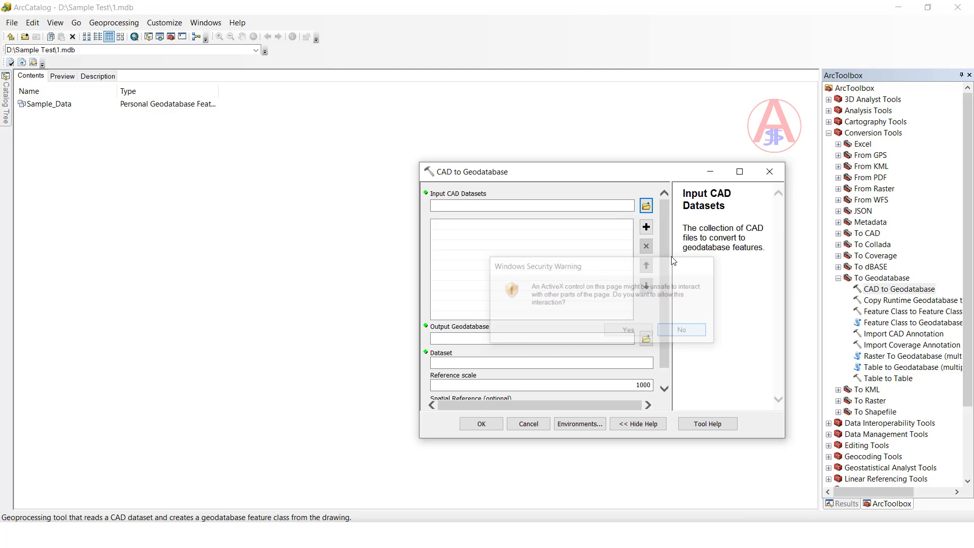
{"action": "left_click", "coordinate": [647, 206]}
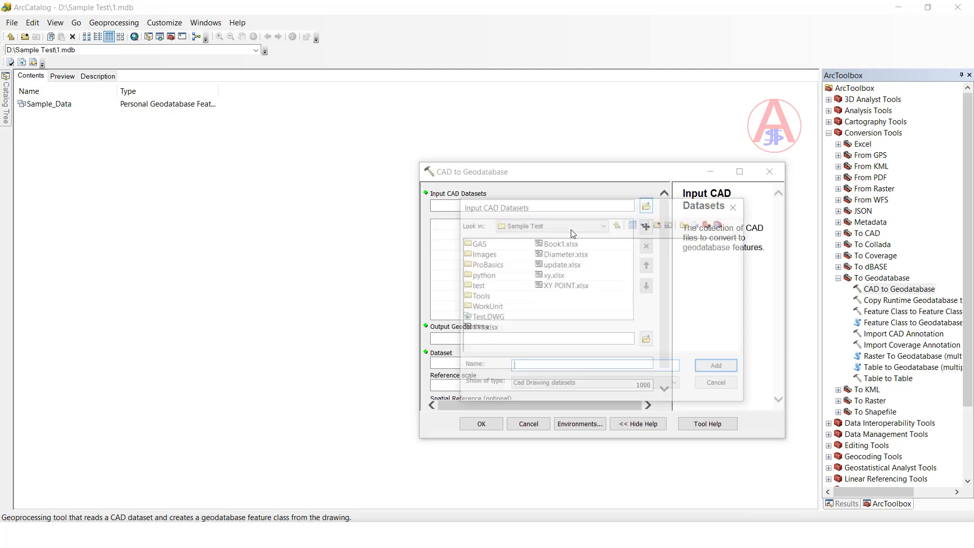
{"action": "double_click", "coordinate": [482, 254]}
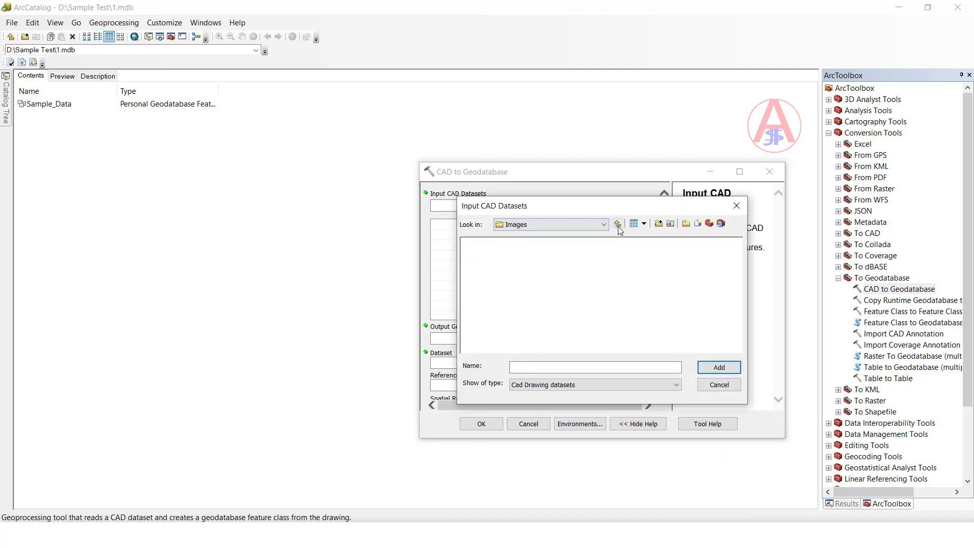
{"action": "left_click", "coordinate": [618, 223]}
{"action": "double_click", "coordinate": [479, 296]}
{"action": "left_click", "coordinate": [497, 243]}
{"action": "left_click", "coordinate": [719, 368]}
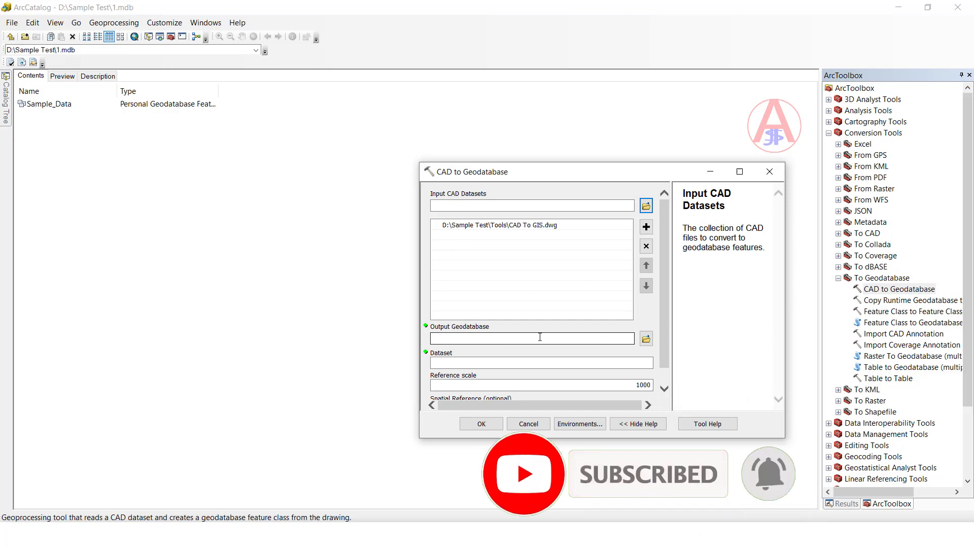
- Output to D:\Sample Test\1.mdb as dataset Jast_GIS and run the conversion
{"action": "left_click", "coordinate": [645, 341]}
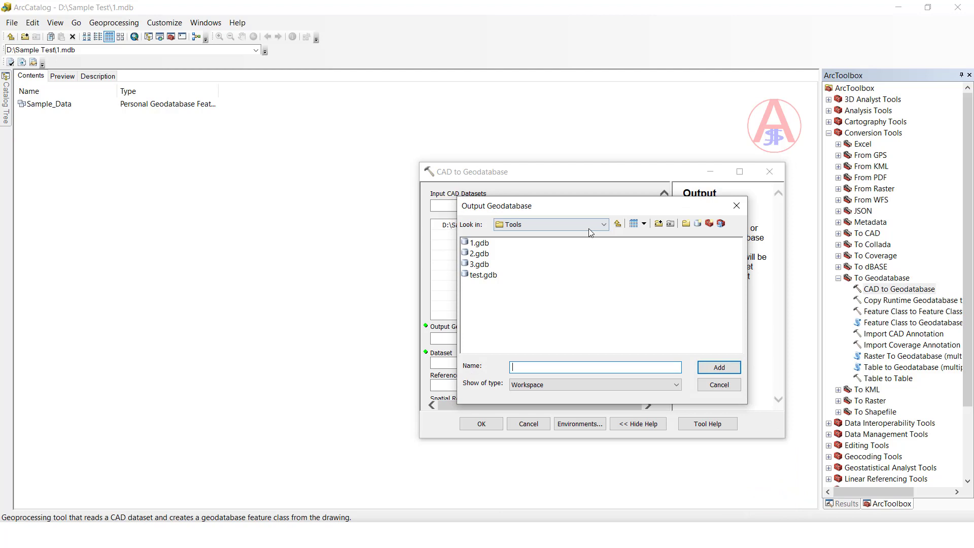
{"action": "left_click", "coordinate": [583, 228]}
{"action": "scroll", "coordinate": [583, 230], "scroll_direction": "up", "scroll_amount": 2}
{"action": "left_click", "coordinate": [530, 282]}
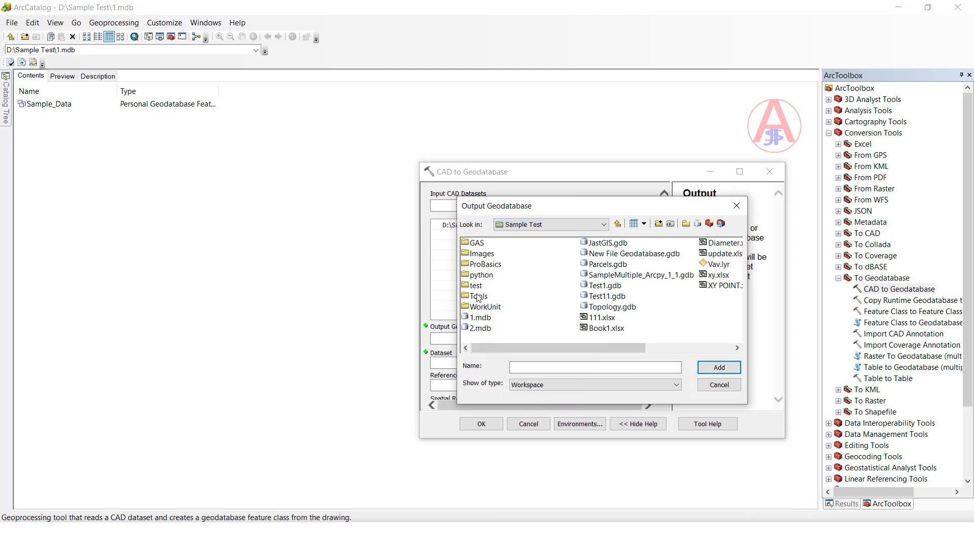
{"action": "left_click", "coordinate": [481, 319]}
{"action": "left_click", "coordinate": [718, 366]}
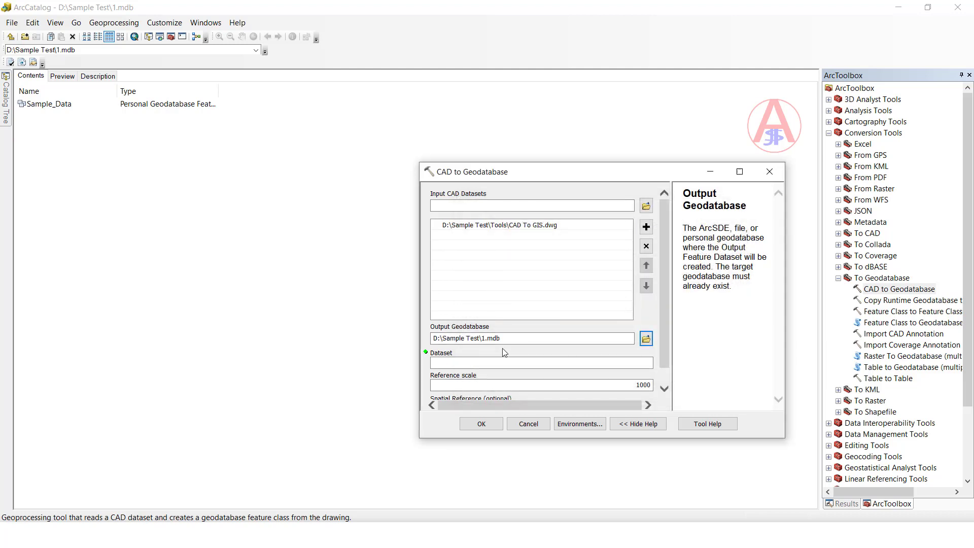
{"action": "left_click", "coordinate": [461, 362]}
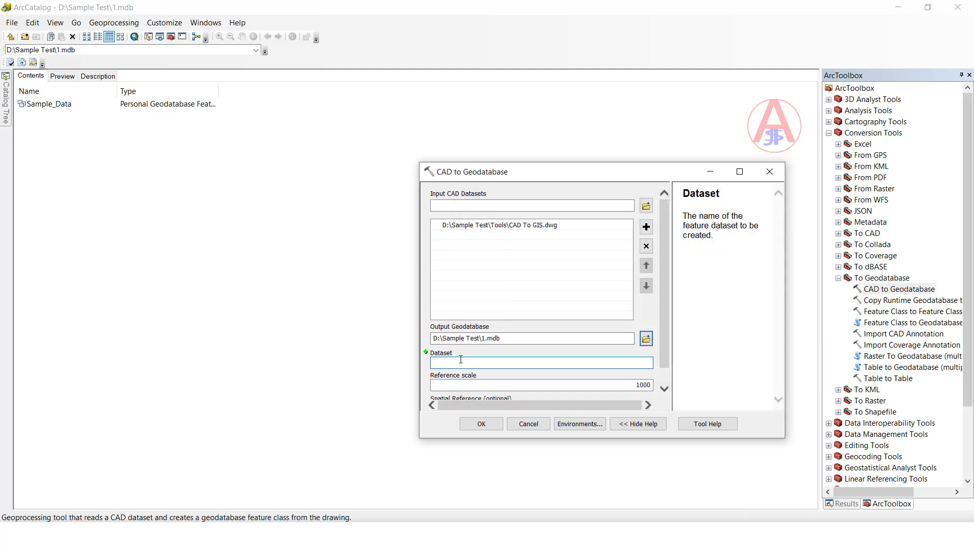
{"action": "type", "text": "Jast_GIS"}
{"action": "left_click", "coordinate": [482, 428]}
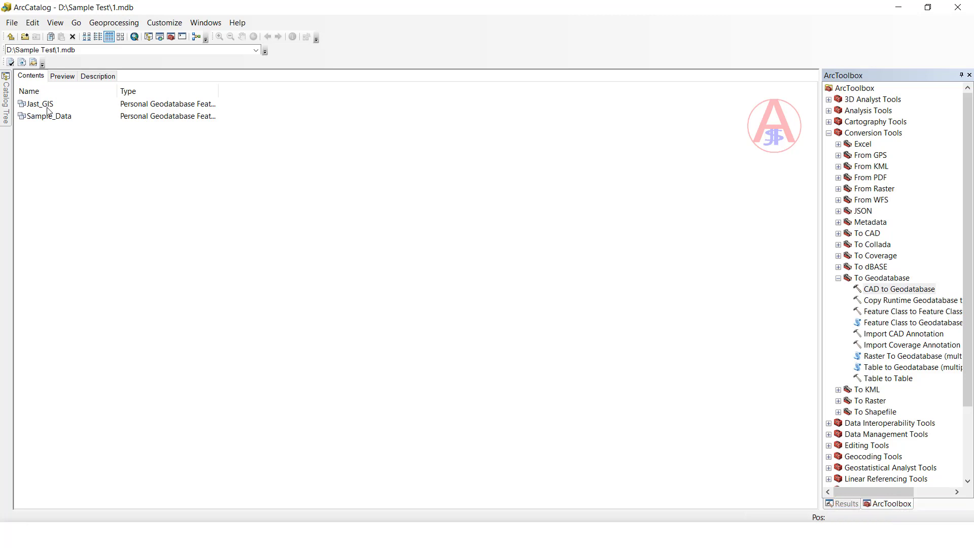
- Preview the Jast_GIS Point feature class as a map in Geography view
{"action": "double_click", "coordinate": [40, 105]}
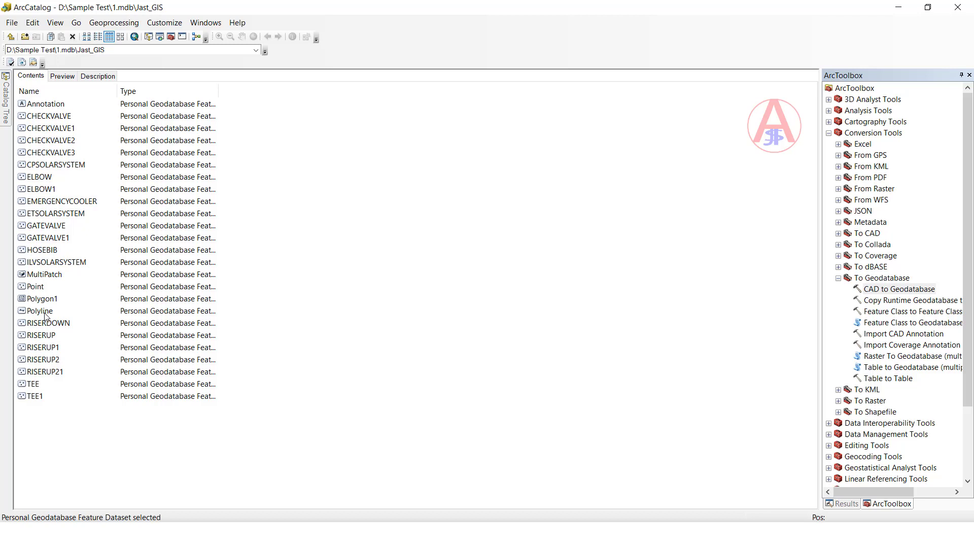
{"action": "left_click", "coordinate": [36, 288]}
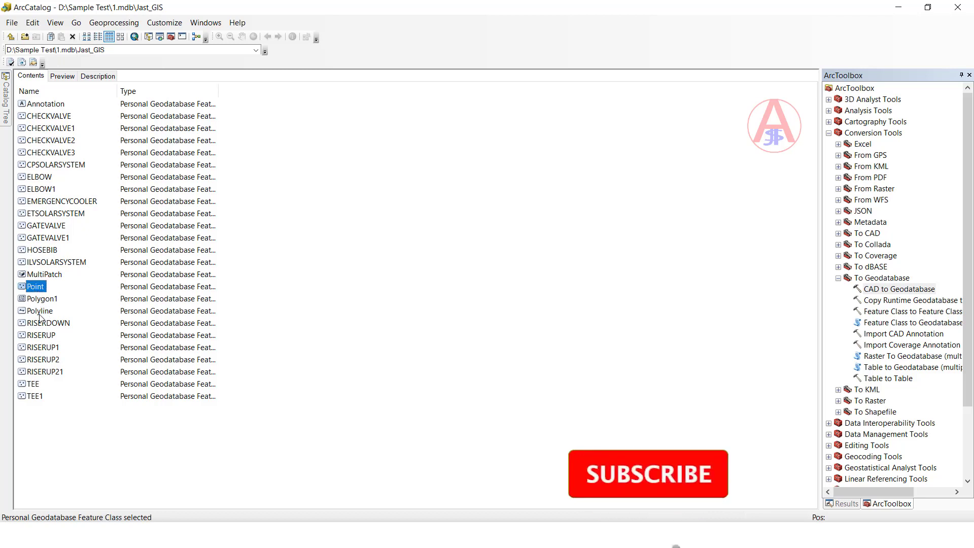
{"action": "key", "text": "Down"}
{"action": "key", "text": "Down"}
{"action": "key", "text": "Up"}
{"action": "key", "text": "Up"}
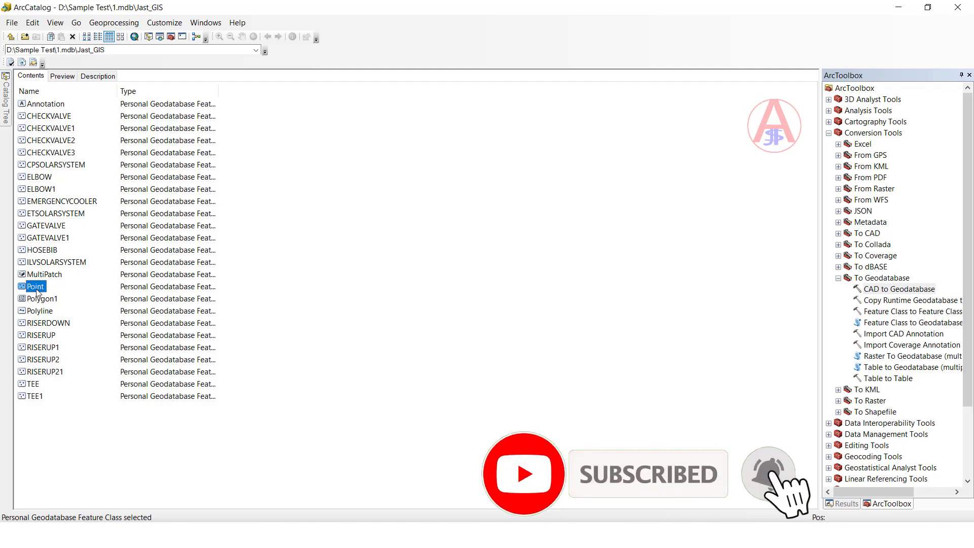
{"action": "left_click", "coordinate": [62, 76]}
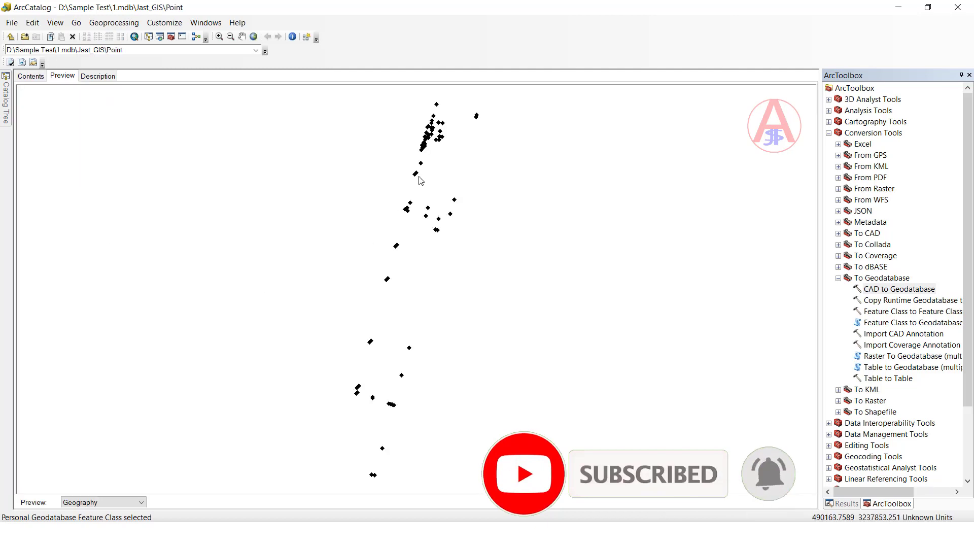
- Preview the Point feature class's attribute table of 81 records
{"action": "left_click", "coordinate": [88, 503]}
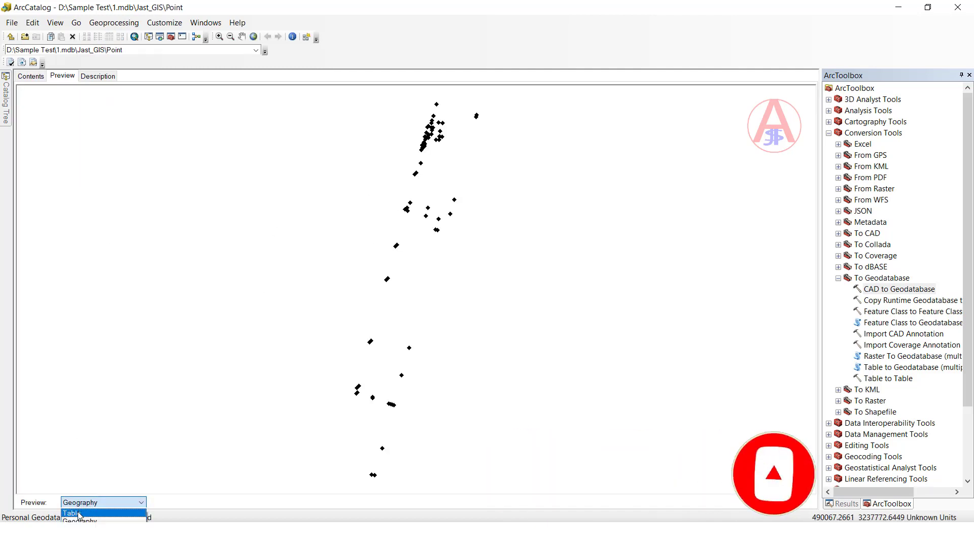
{"action": "left_click", "coordinate": [76, 513]}
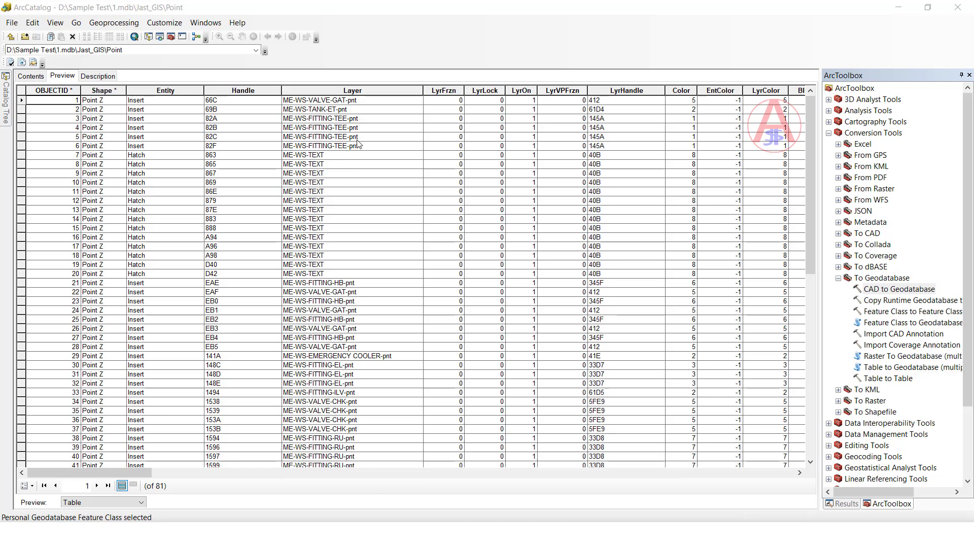
{"action": "scroll", "coordinate": [325, 147], "scroll_direction": "down", "scroll_amount": 10}
{"action": "scroll", "coordinate": [325, 147], "scroll_direction": "up", "scroll_amount": 5}
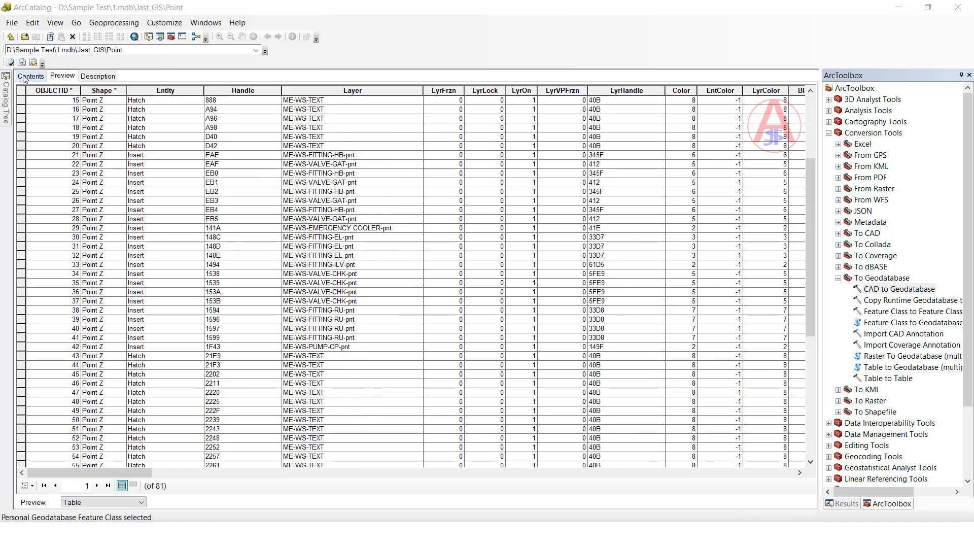
- Return to the 1.mdb contents listing and bring the empty ArcMap map forward
{"action": "left_click", "coordinate": [30, 76]}
{"action": "left_click", "coordinate": [11, 37]}
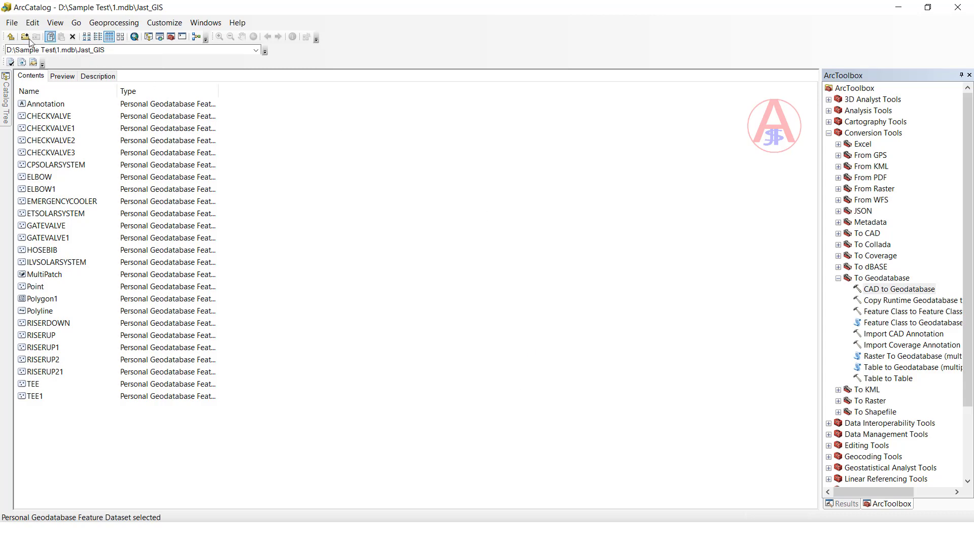
{"action": "left_click", "coordinate": [10, 36]}
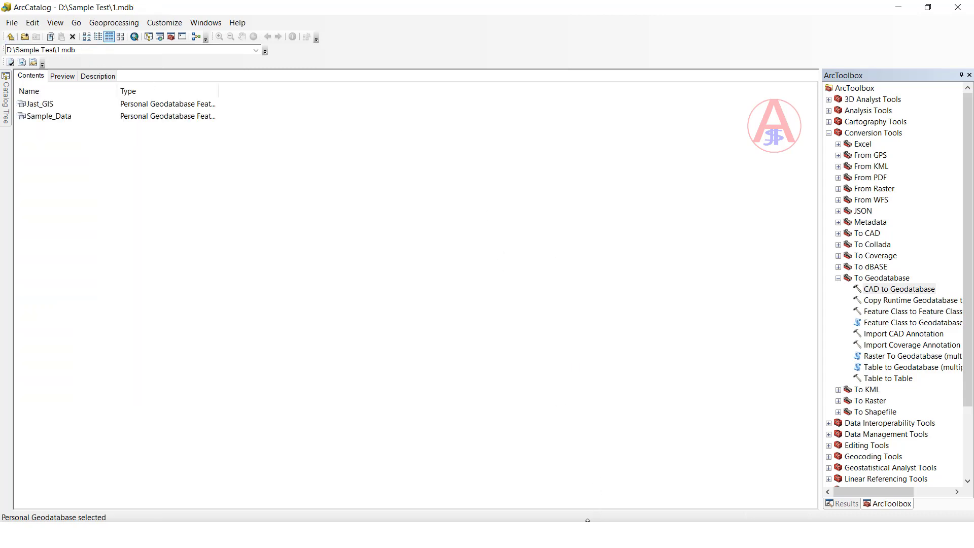
{"action": "left_click", "coordinate": [587, 520]}
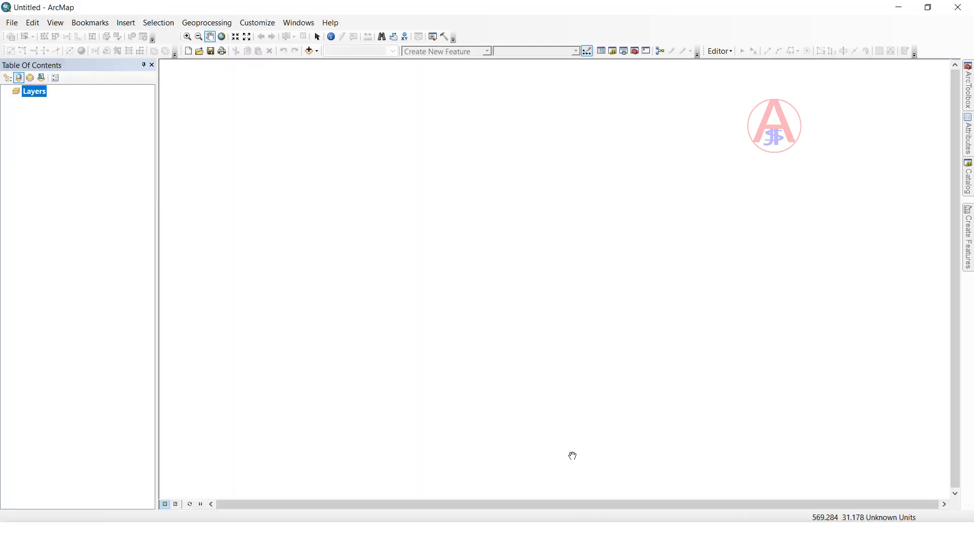
- Add the Jast_GIS dataset from 1.mdb to the map, accepting the spatial reference warning
{"action": "left_click", "coordinate": [310, 51]}
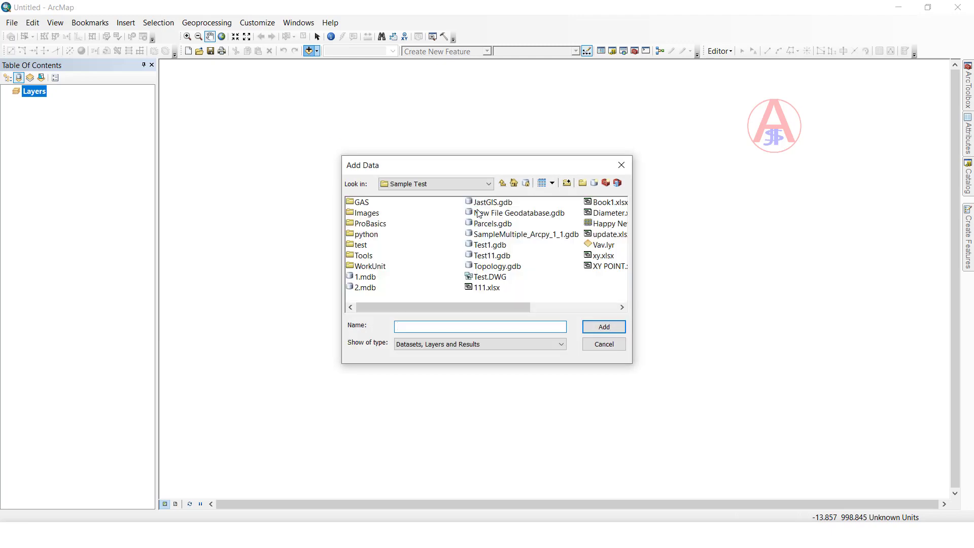
{"action": "double_click", "coordinate": [371, 279]}
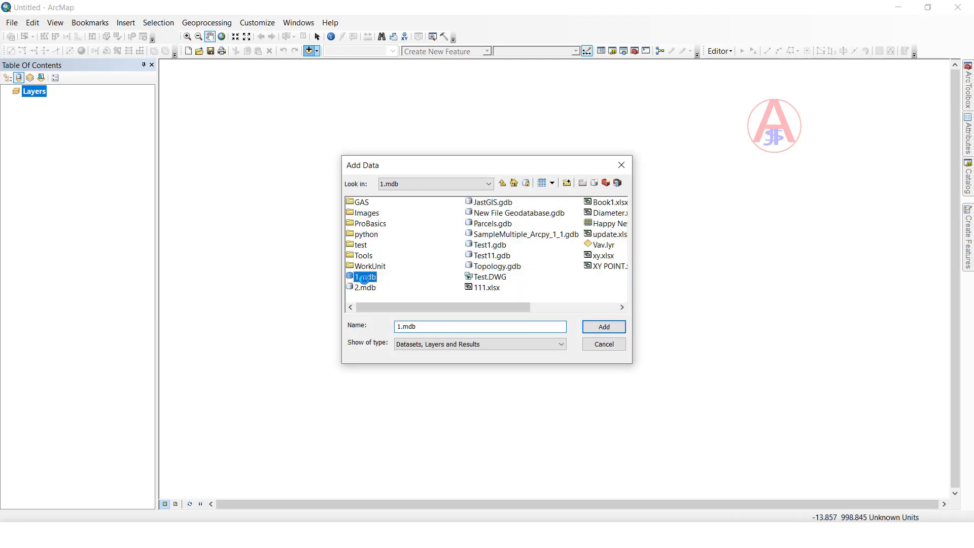
{"action": "left_click", "coordinate": [368, 202]}
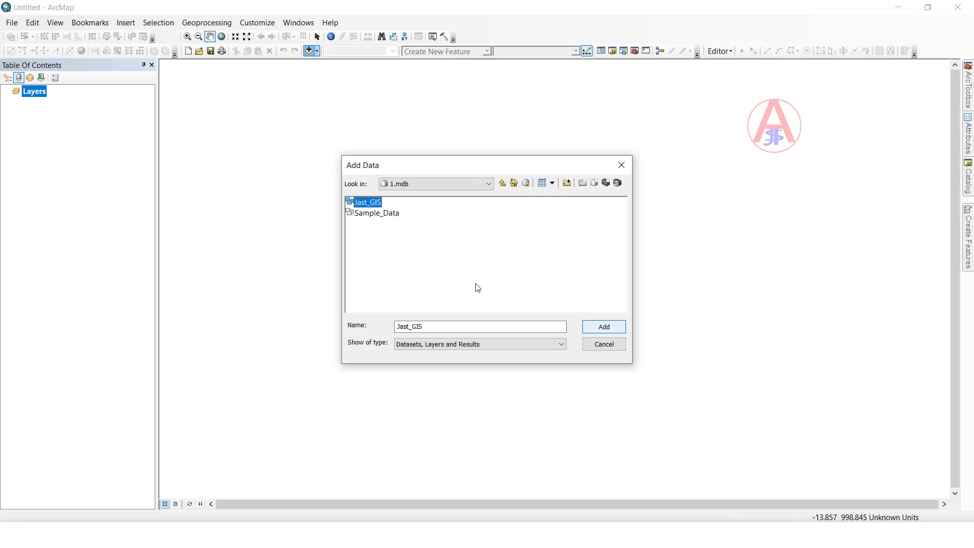
{"action": "left_click", "coordinate": [611, 327]}
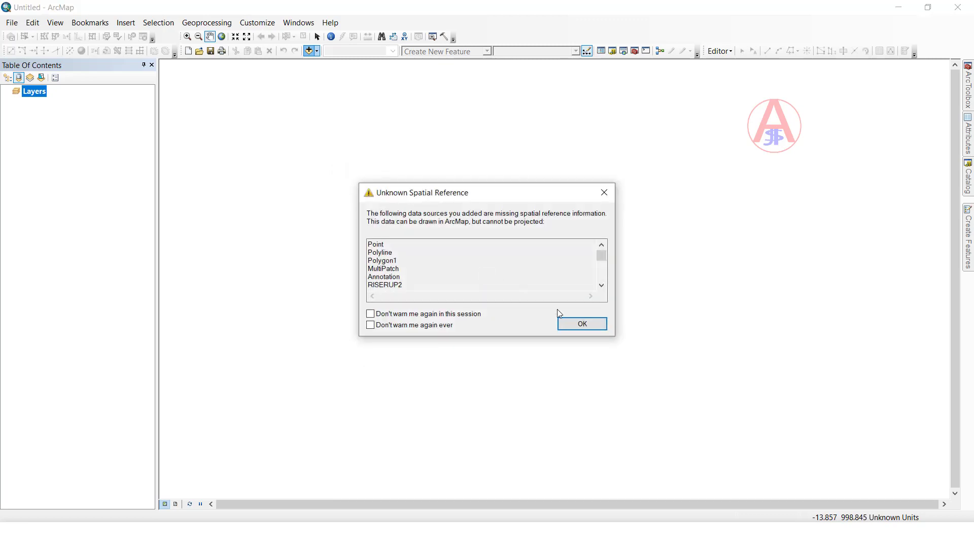
{"action": "left_click", "coordinate": [566, 322]}
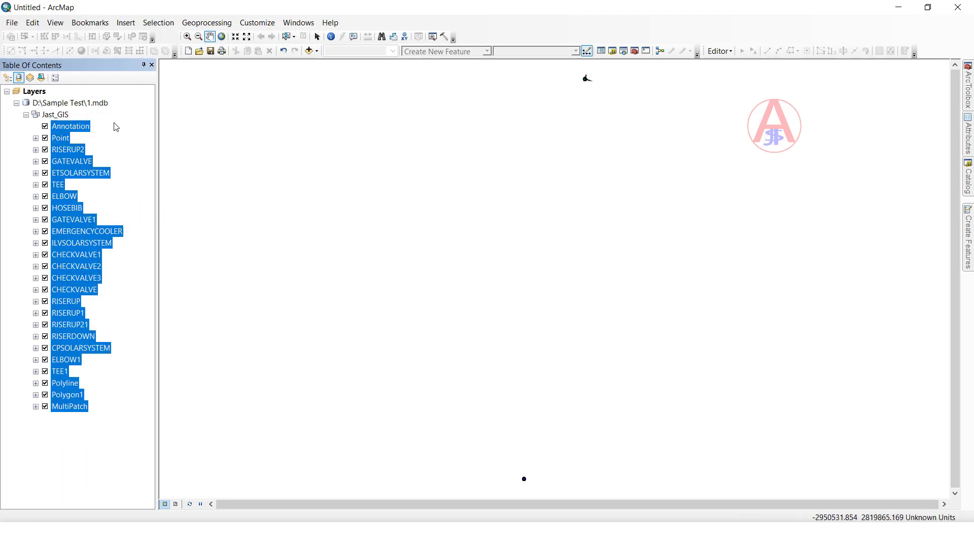
- Zoom in on the magenta pipe network and select the Point layer
{"action": "left_click", "coordinate": [116, 127]}
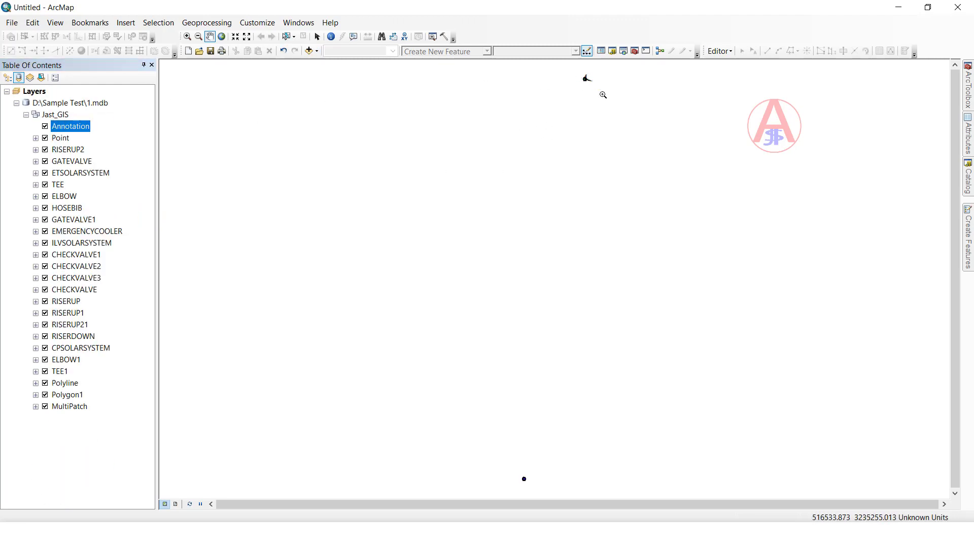
{"action": "scroll", "coordinate": [587, 78], "scroll_direction": "up", "scroll_amount": 2}
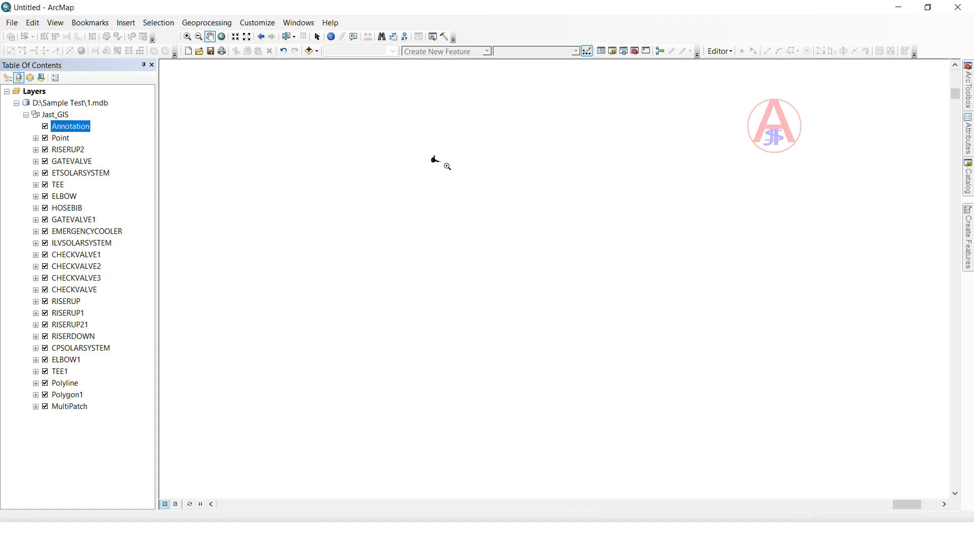
{"action": "left_click_drag", "start_coordinate": [516, 235], "coordinate": [562, 290]}
{"action": "left_click_drag", "start_coordinate": [486, 164], "coordinate": [571, 266]}
{"action": "left_click_drag", "start_coordinate": [513, 181], "coordinate": [613, 290]}
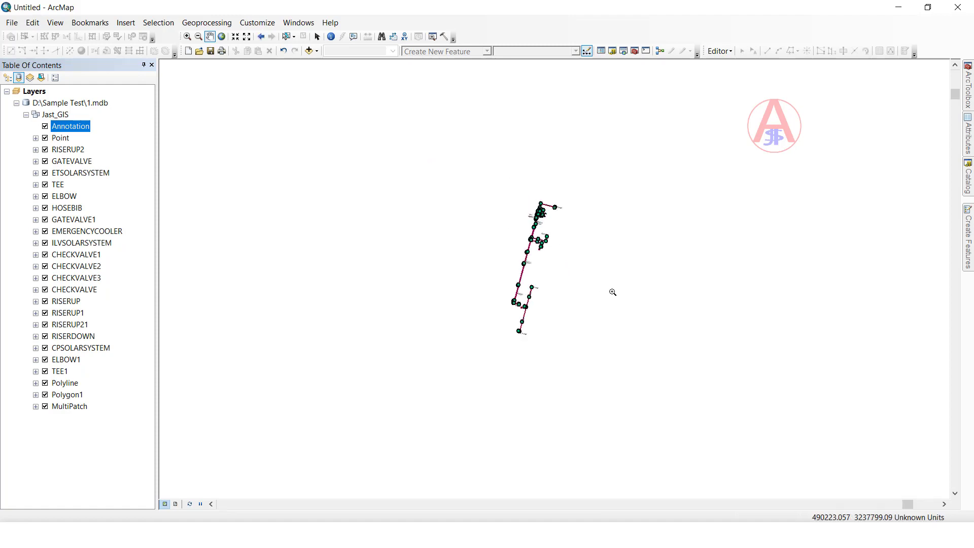
{"action": "left_click_drag", "start_coordinate": [529, 173], "coordinate": [635, 241]}
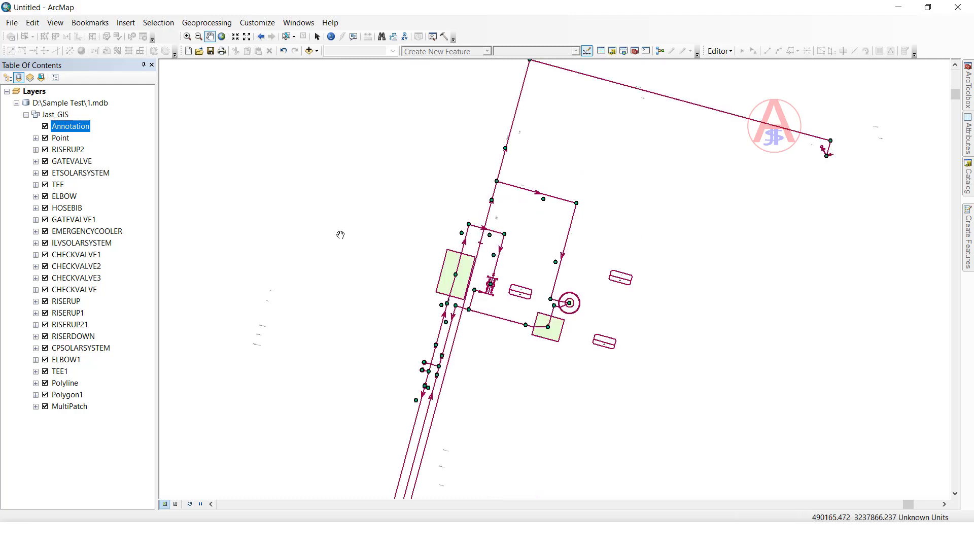
{"action": "left_click", "coordinate": [111, 142]}
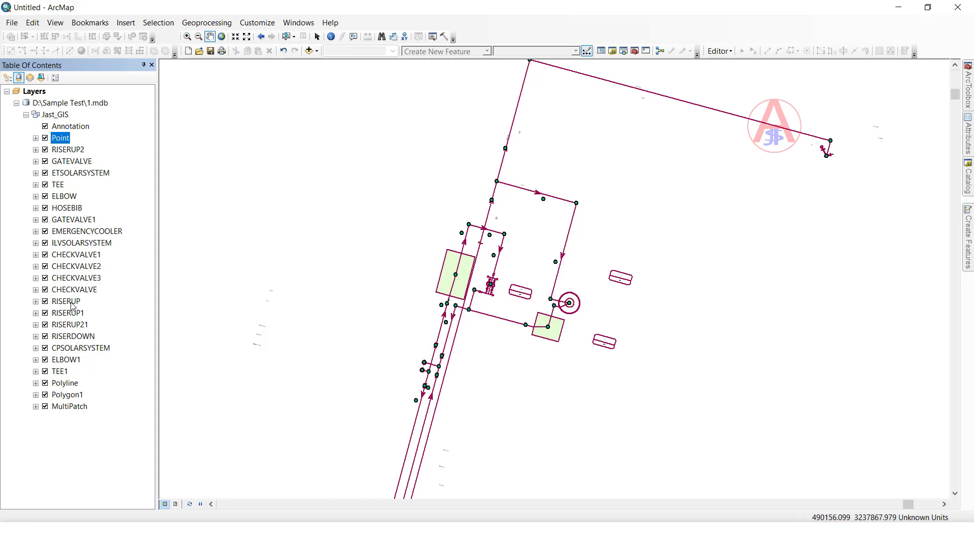
{"action": "left_click", "coordinate": [65, 383]}
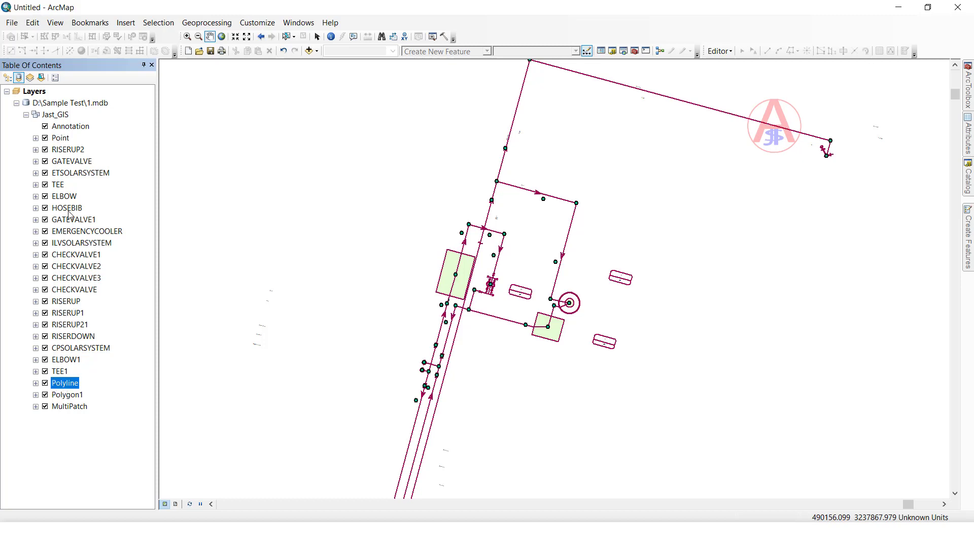
{"action": "left_click", "coordinate": [61, 138]}
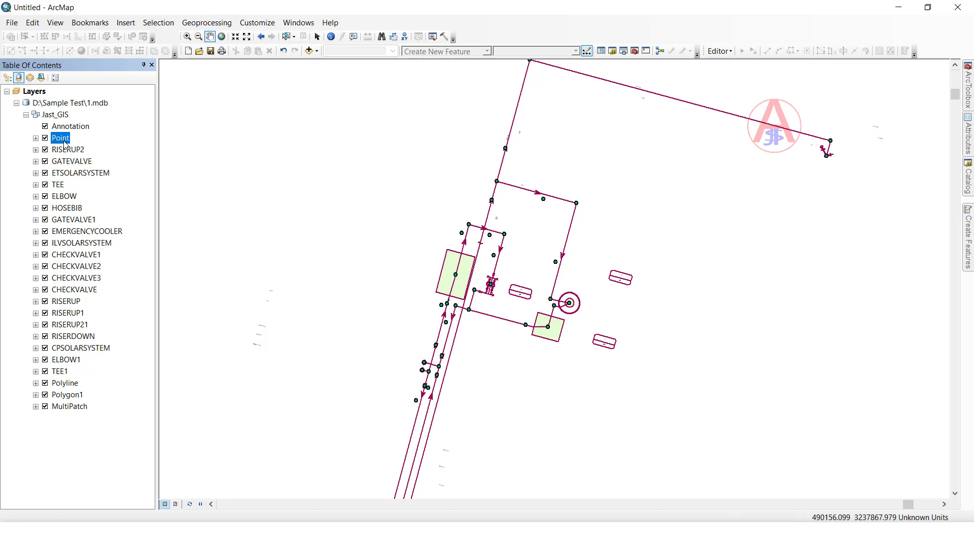
- Symbolize the Polyline layer by unique values of the Layer field with all values
{"action": "double_click", "coordinate": [61, 383]}
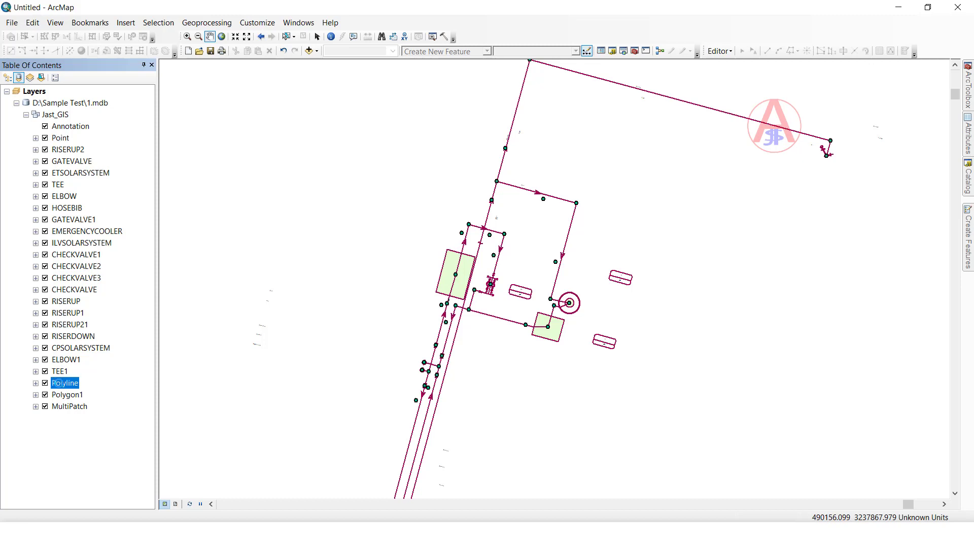
{"action": "left_click", "coordinate": [485, 137]}
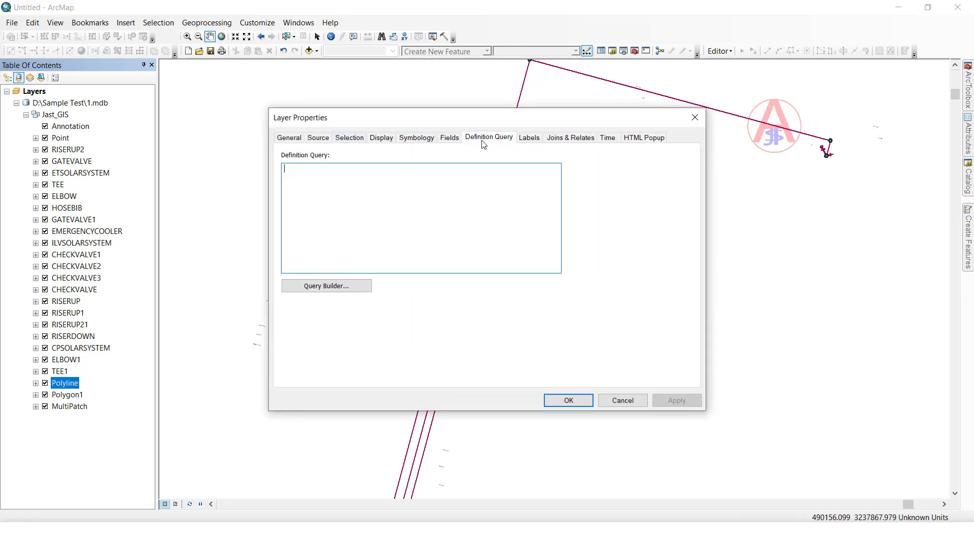
{"action": "left_click", "coordinate": [424, 140]}
{"action": "left_click", "coordinate": [309, 178]}
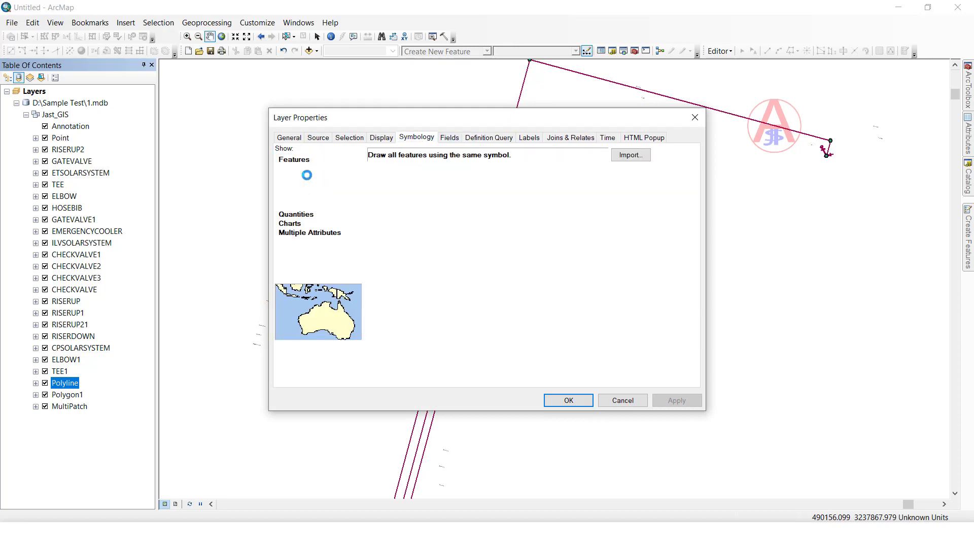
{"action": "left_click", "coordinate": [401, 181]}
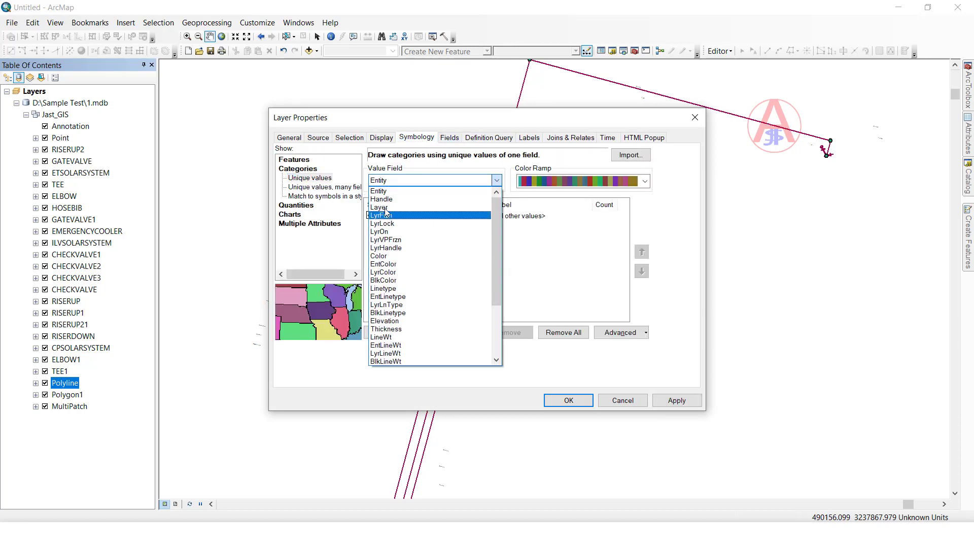
{"action": "left_click", "coordinate": [379, 207]}
{"action": "left_click", "coordinate": [387, 333]}
{"action": "scroll", "coordinate": [426, 293], "scroll_direction": "down", "scroll_amount": 3}
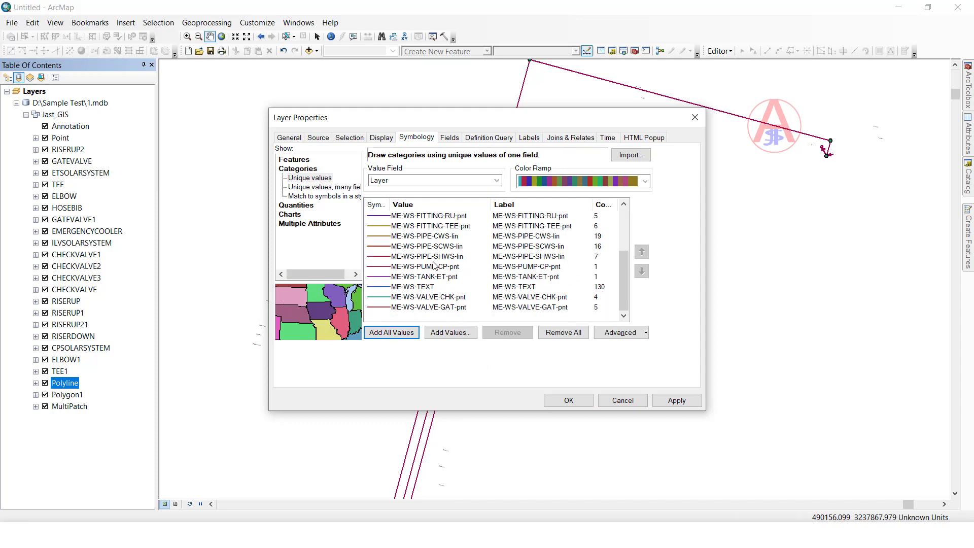
- Make the ME-WS-PIPE-SCWS-lin category a red dash-dot line
{"action": "double_click", "coordinate": [382, 251]}
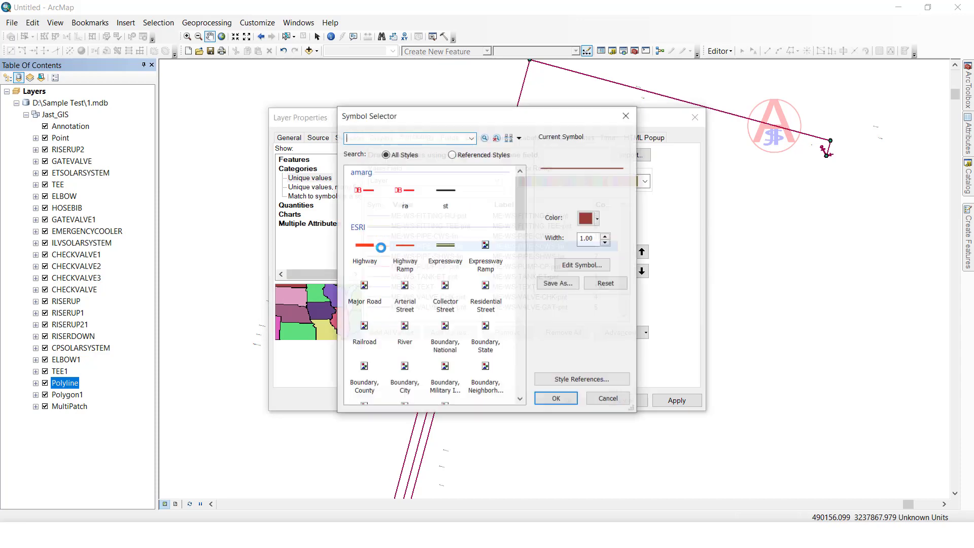
{"action": "left_click", "coordinate": [480, 364]}
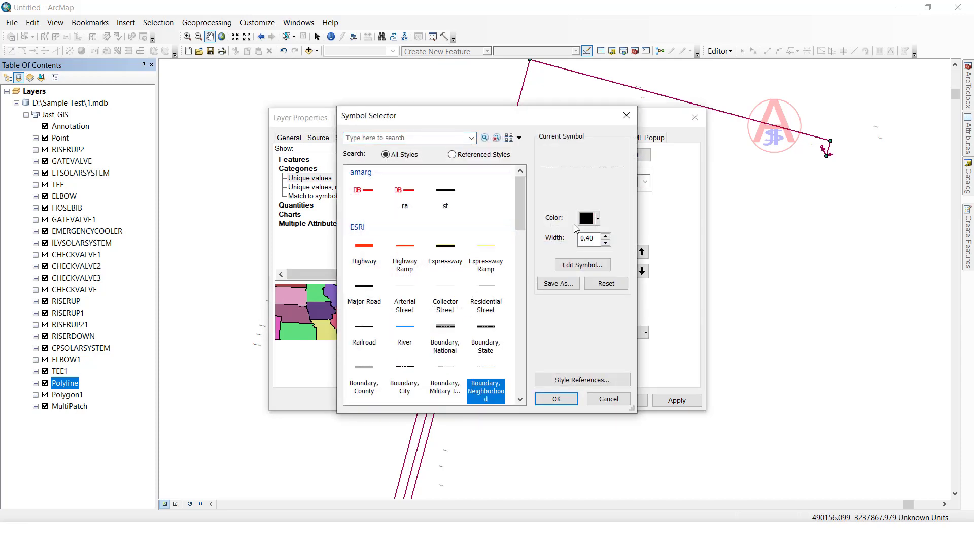
{"action": "left_click", "coordinate": [606, 236]}
{"action": "left_click", "coordinate": [589, 219]}
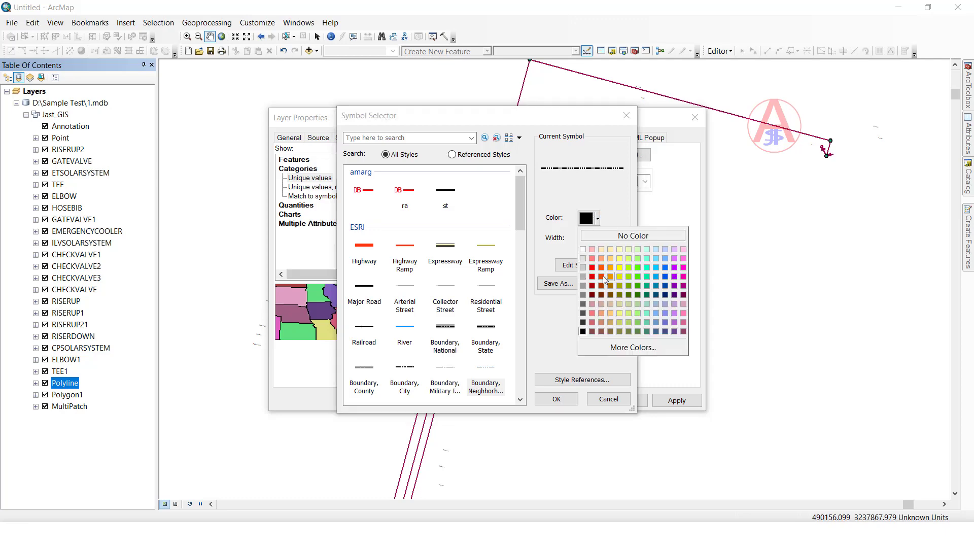
{"action": "left_click", "coordinate": [592, 274]}
{"action": "left_click", "coordinate": [556, 398]}
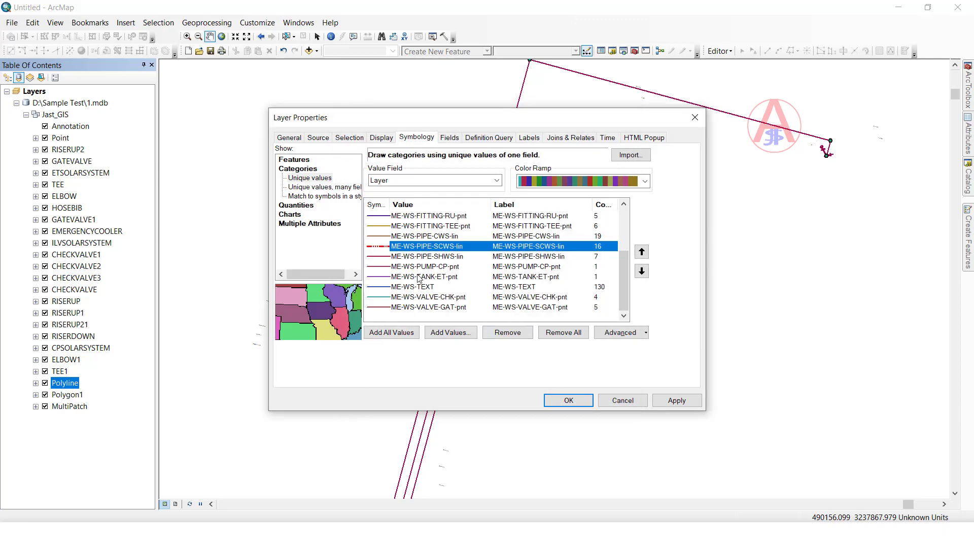
- Give the ME-WS-PUMP-CP-pnt category a new colour and thicker line
{"action": "double_click", "coordinate": [390, 270]}
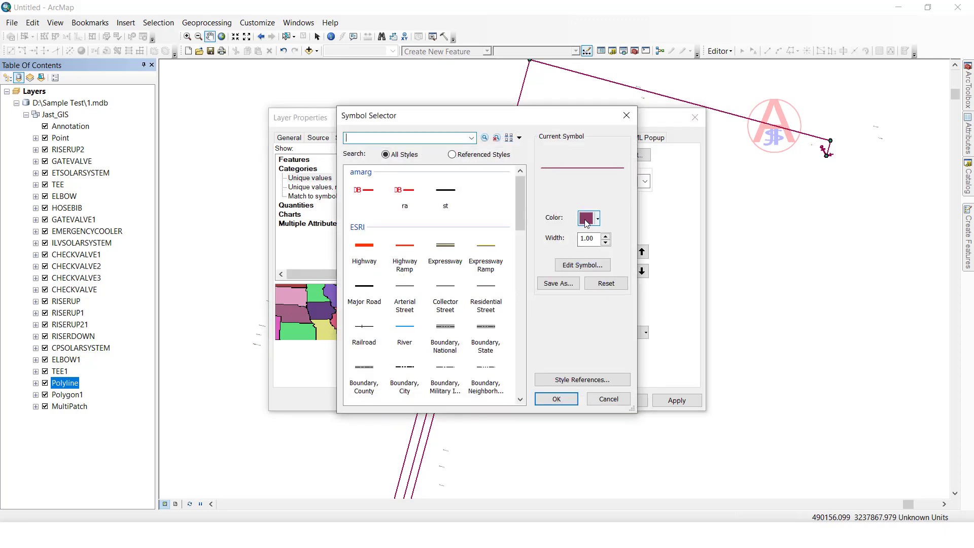
{"action": "left_click", "coordinate": [587, 219]}
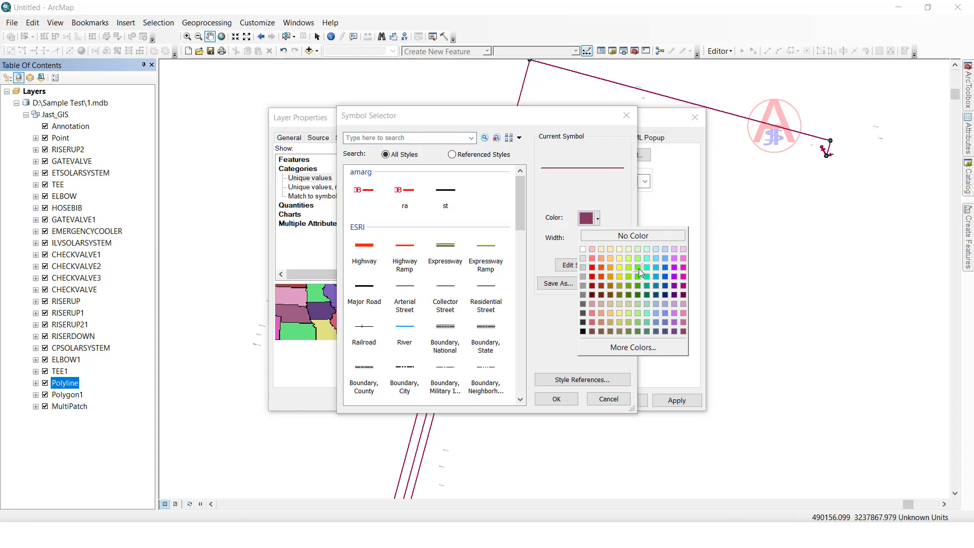
{"action": "left_click", "coordinate": [665, 269]}
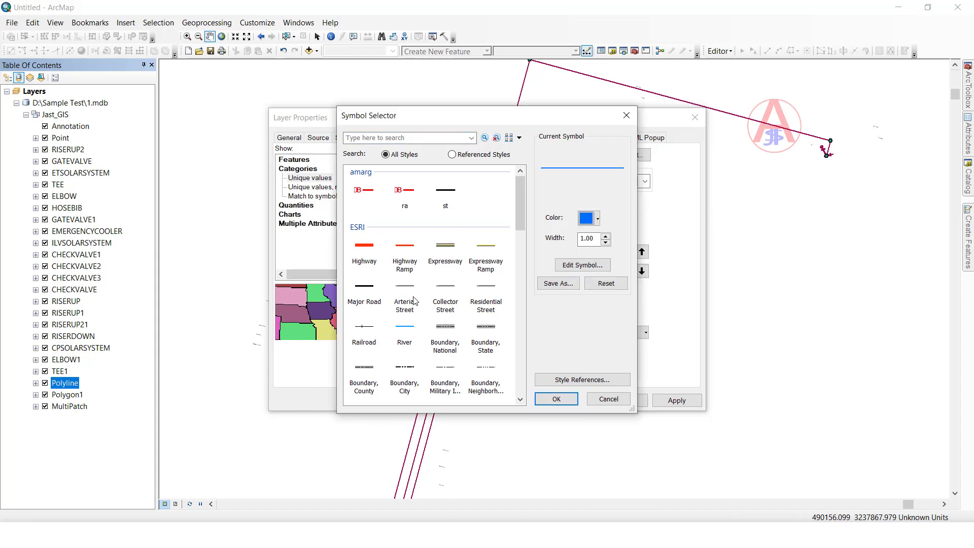
{"action": "left_click", "coordinate": [607, 237]}
{"action": "left_click", "coordinate": [608, 237]}
{"action": "left_click", "coordinate": [556, 399]}
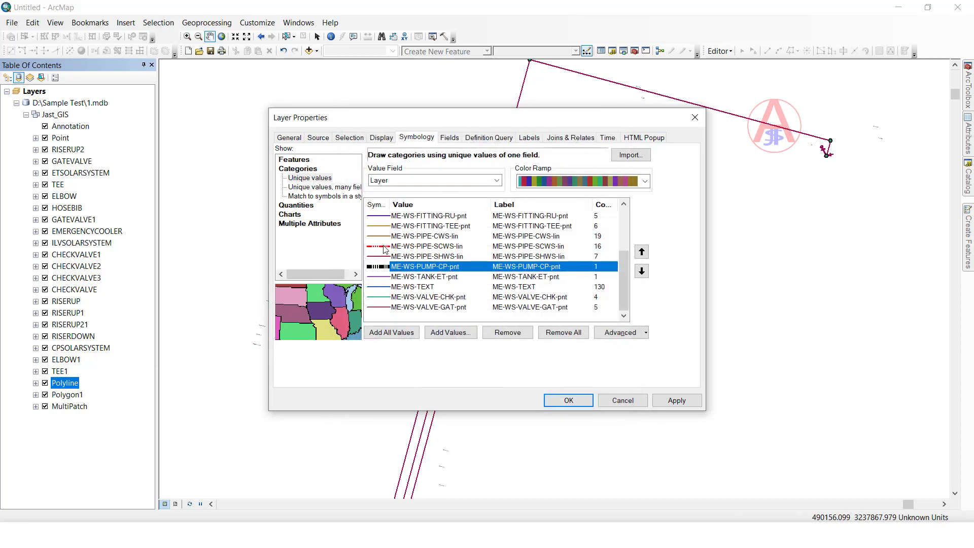
- Make ME-WS-PIPE-SHWS-lin a thick magenta dashed line and apply the symbols
{"action": "double_click", "coordinate": [382, 258]}
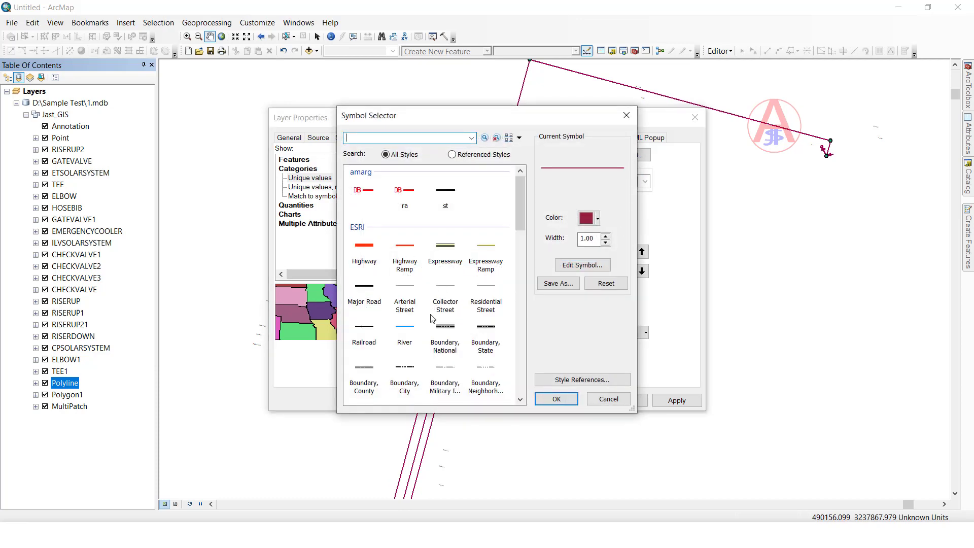
{"action": "scroll", "coordinate": [433, 318], "scroll_direction": "down", "scroll_amount": 3}
{"action": "left_click", "coordinate": [412, 259]}
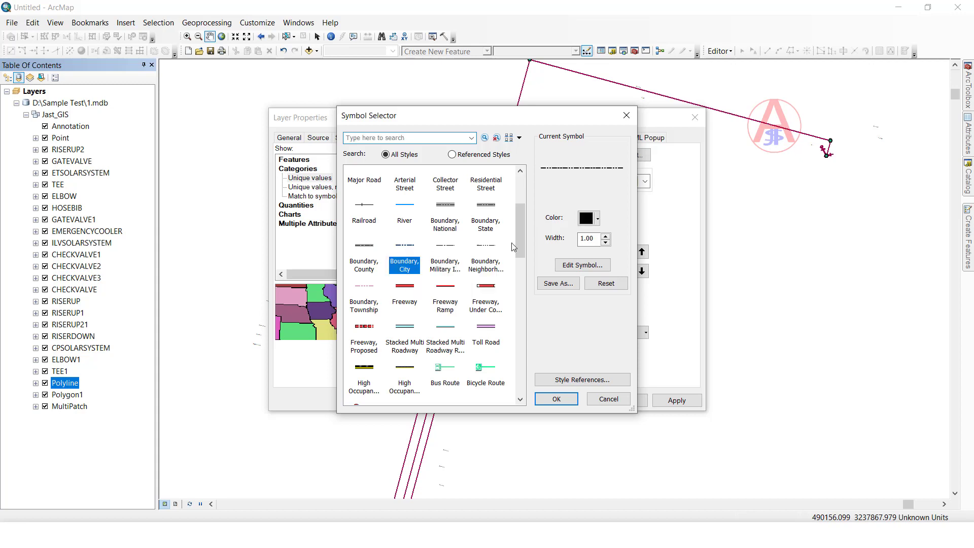
{"action": "left_click", "coordinate": [606, 236]}
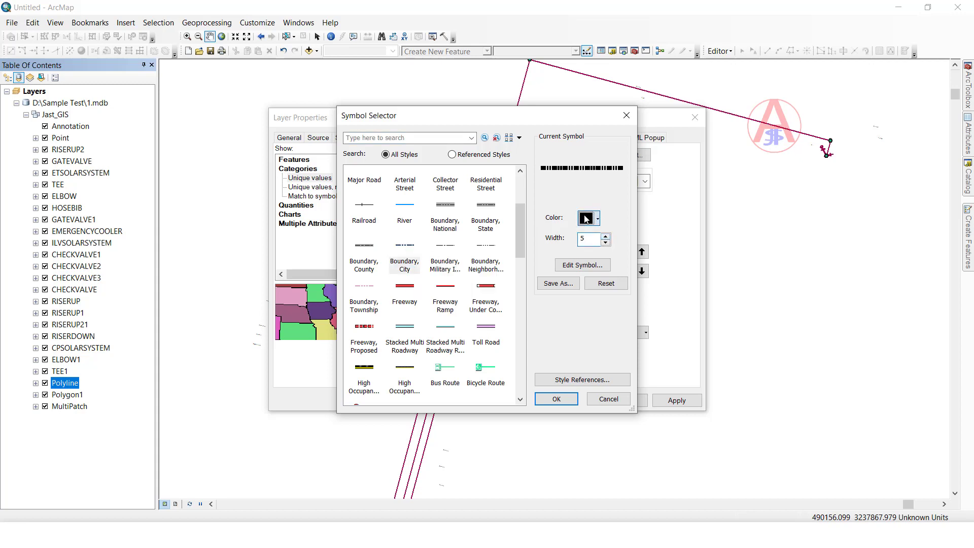
{"action": "left_click", "coordinate": [588, 218]}
{"action": "left_click", "coordinate": [684, 267]}
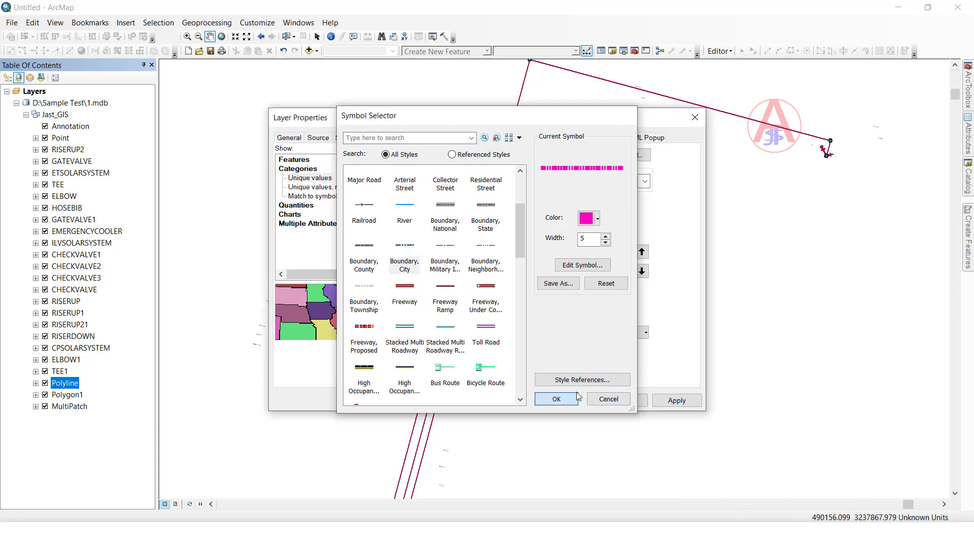
{"action": "left_click", "coordinate": [556, 399]}
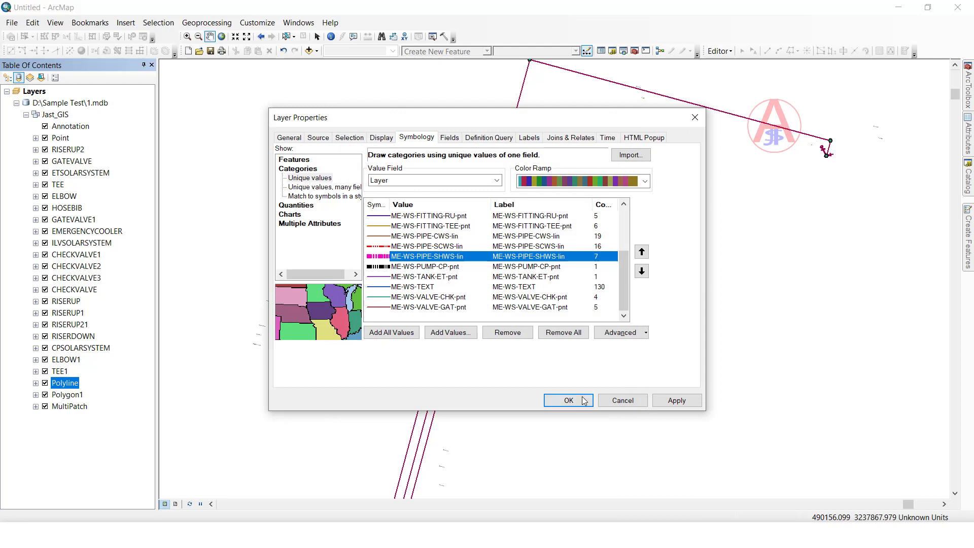
{"action": "left_click", "coordinate": [35, 383]}
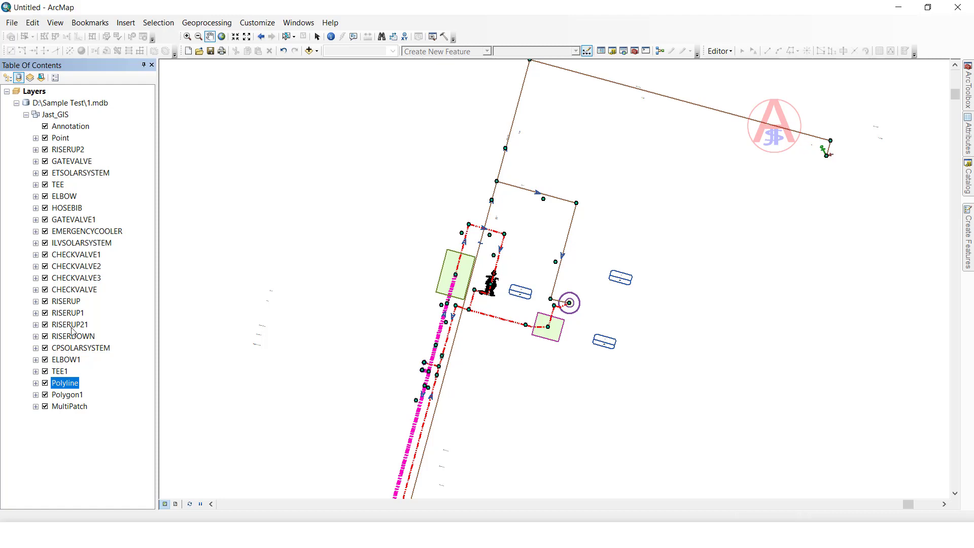
- Categorize the Point layer by unique values of the Layer field with all values
{"action": "double_click", "coordinate": [60, 138]}
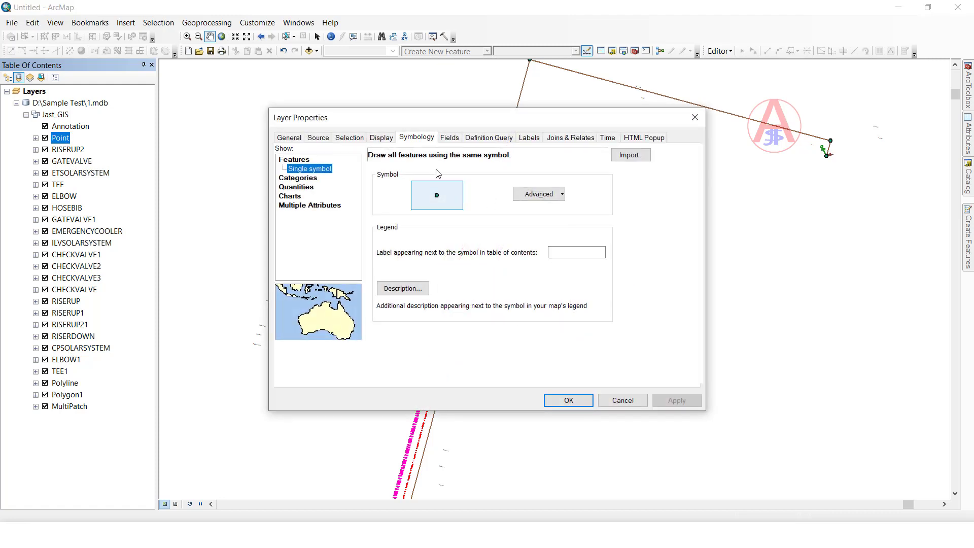
{"action": "left_click", "coordinate": [298, 168]}
{"action": "left_click", "coordinate": [432, 180]}
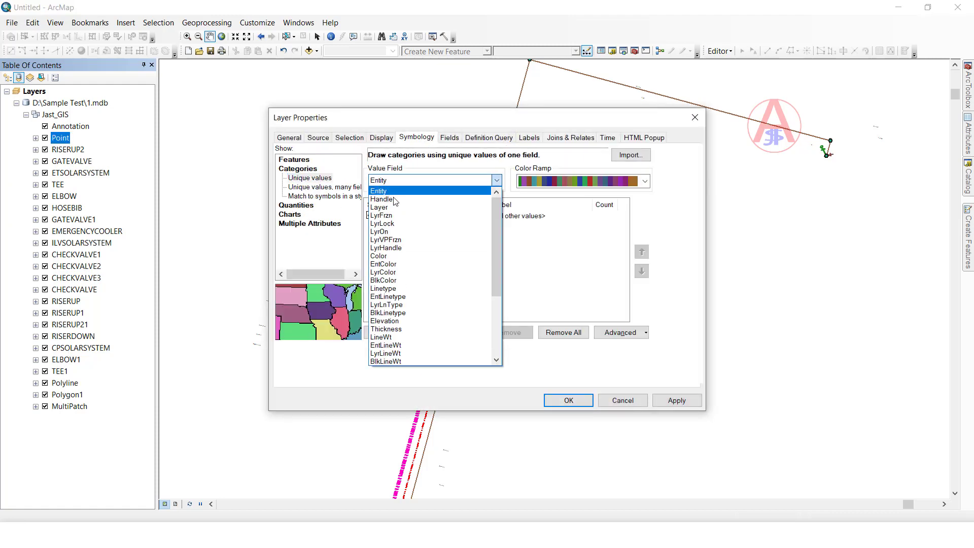
{"action": "left_click", "coordinate": [389, 208]}
{"action": "left_click", "coordinate": [390, 332]}
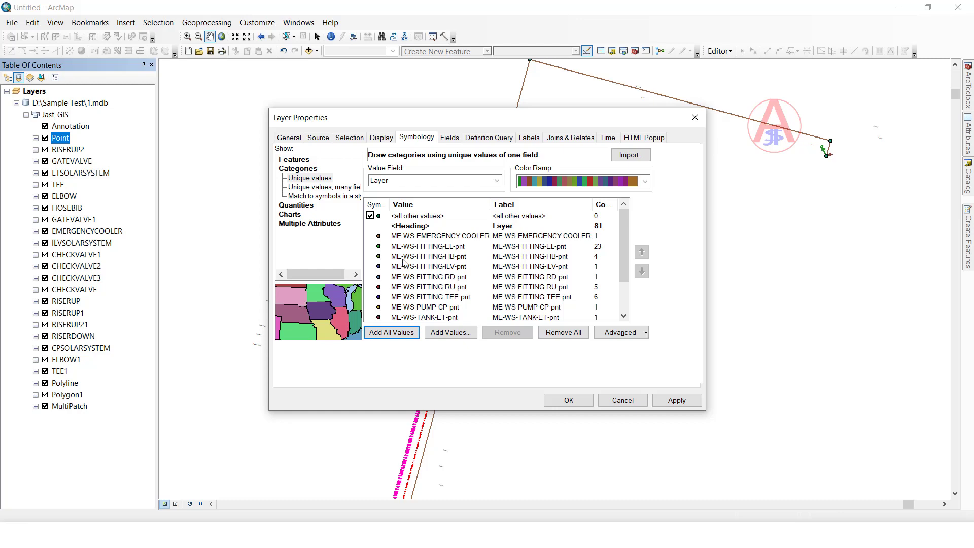
- Draw ME-WS-FITTING-EL-pnt as green Circle 3 and ME-WS-FITTING-RD-pnt as red circles
{"action": "double_click", "coordinate": [384, 247]}
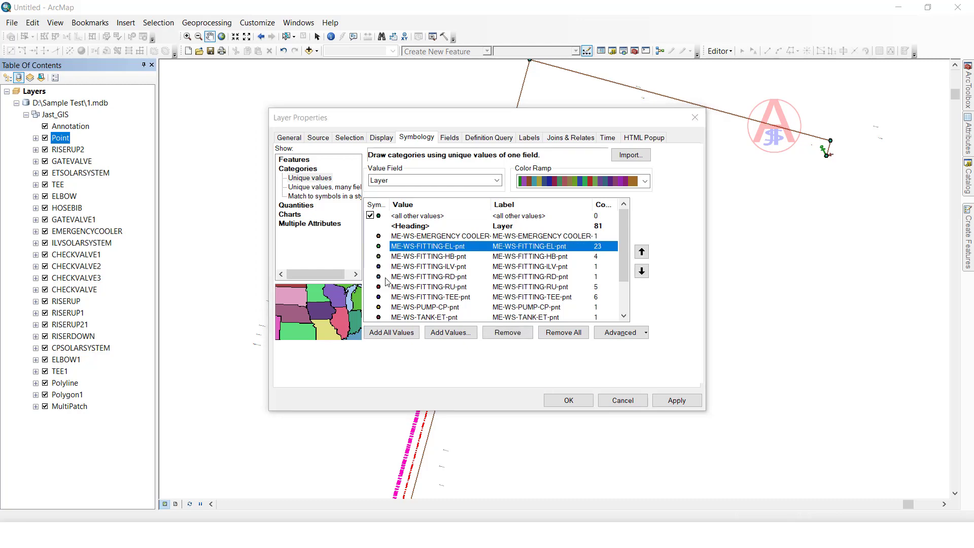
{"action": "double_click", "coordinate": [446, 313]}
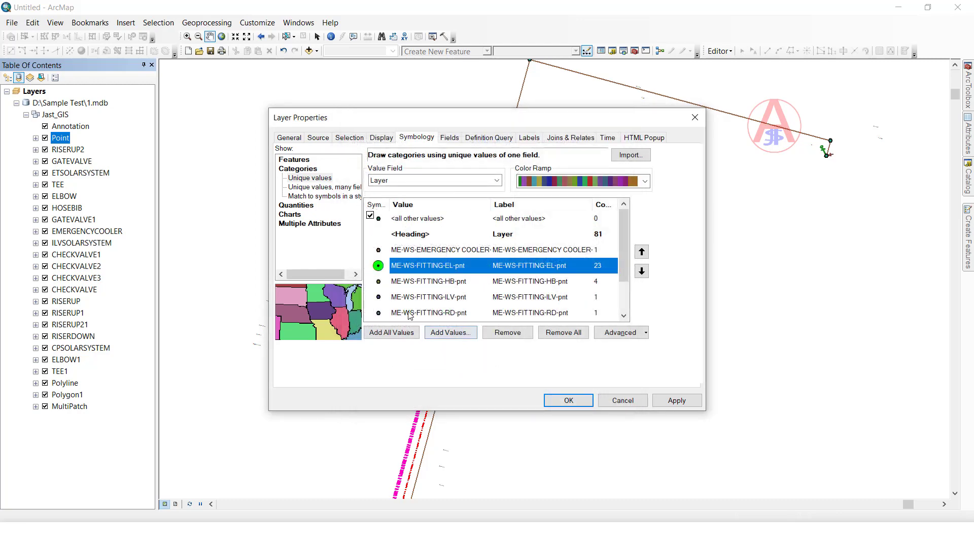
{"action": "double_click", "coordinate": [379, 314]}
{"action": "left_click", "coordinate": [445, 311]}
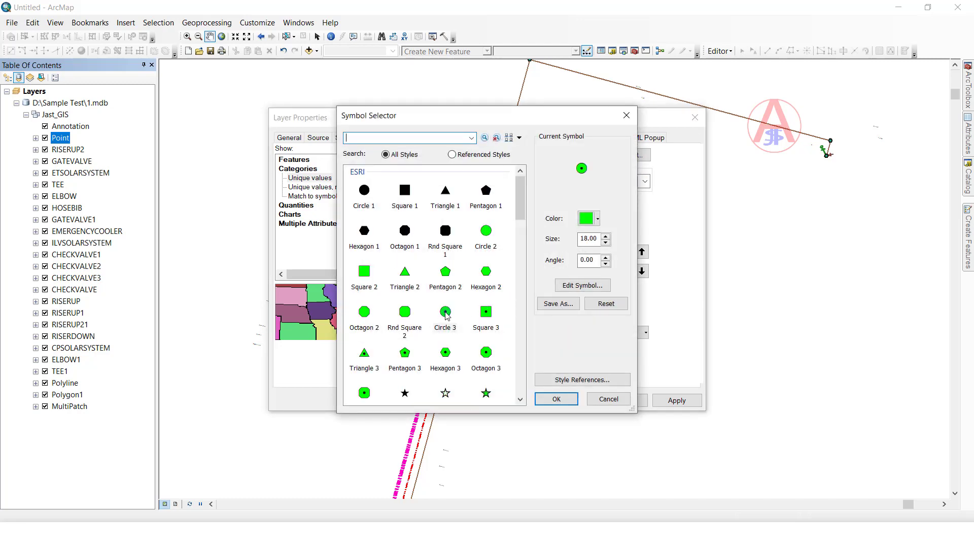
{"action": "left_click", "coordinate": [597, 218]}
{"action": "left_click", "coordinate": [593, 267]}
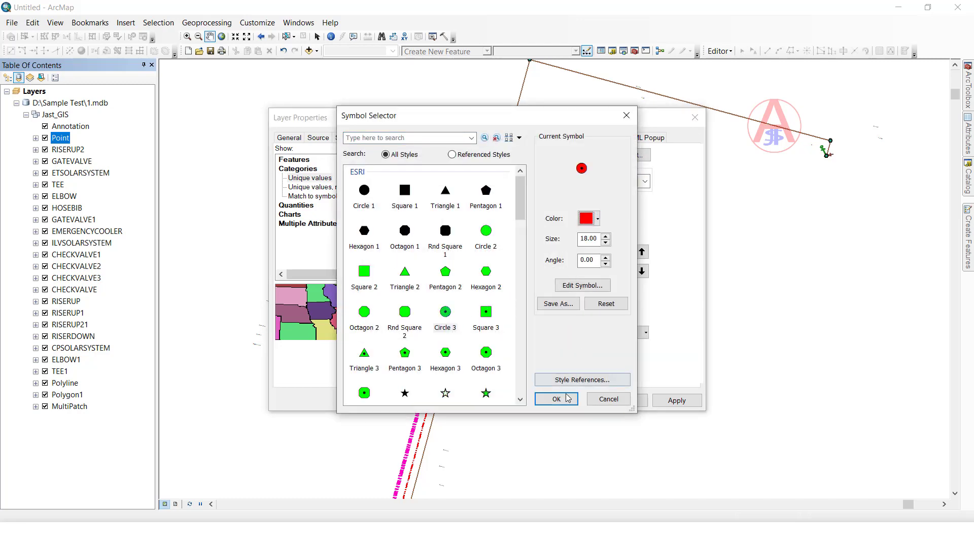
{"action": "left_click", "coordinate": [557, 399]}
- Apply the fitting symbols and zoom in on the green circle fittings
{"action": "left_click", "coordinate": [566, 398]}
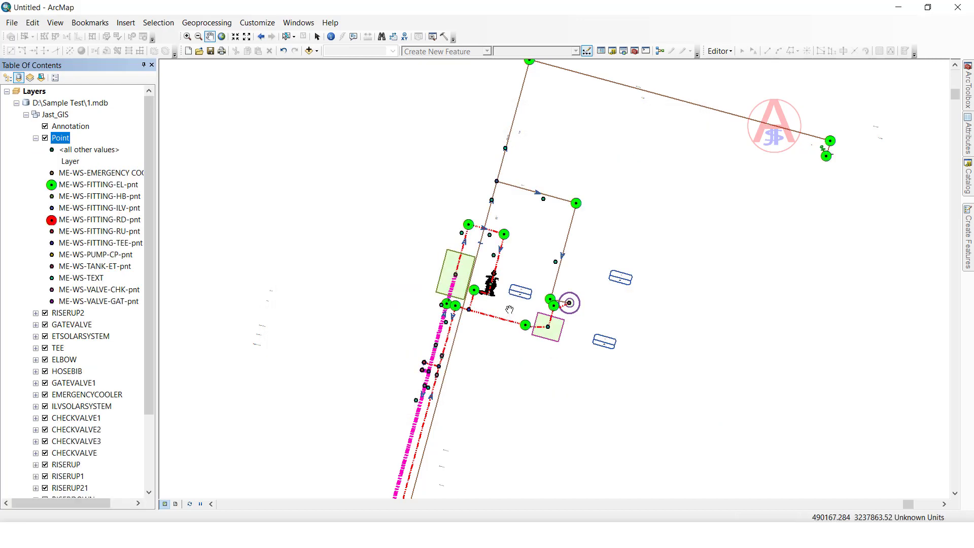
{"action": "scroll", "coordinate": [520, 305], "scroll_direction": "up", "scroll_amount": 1}
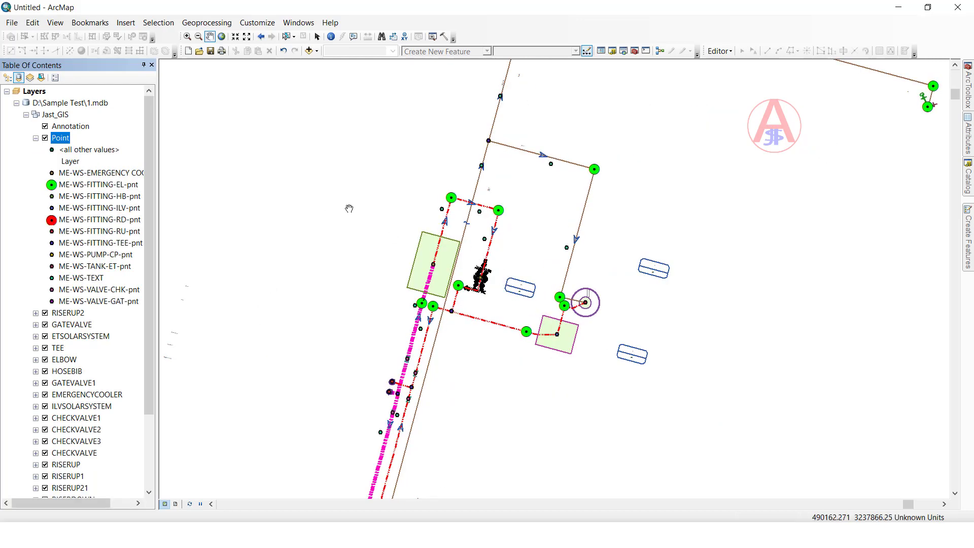